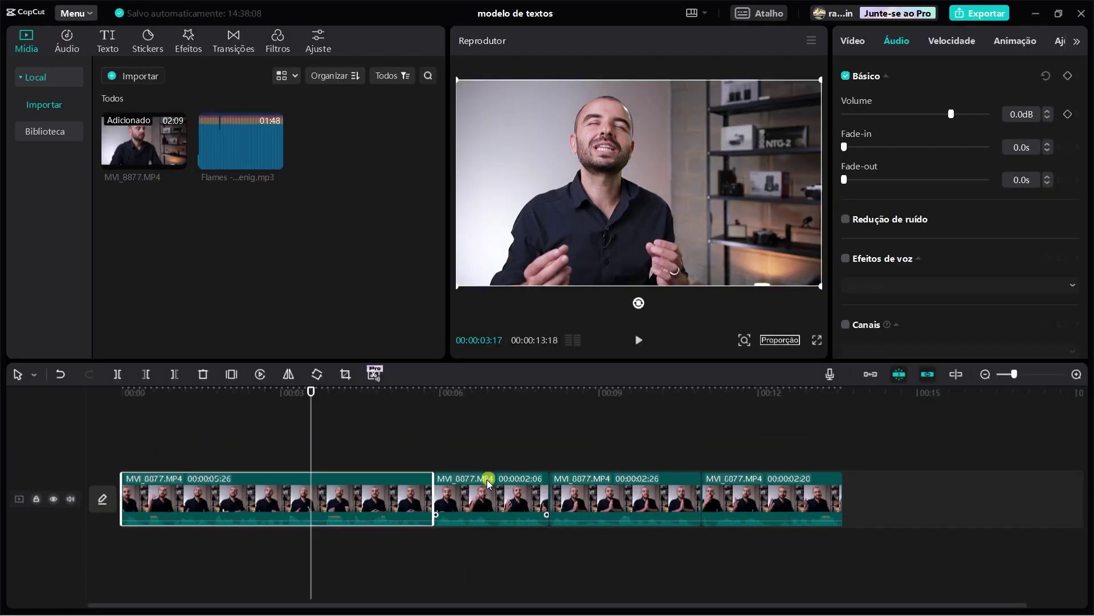
{"action": "left_click", "coordinate": [489, 484]}
{"action": "left_click", "coordinate": [599, 479]}
{"action": "left_click", "coordinate": [747, 494]}
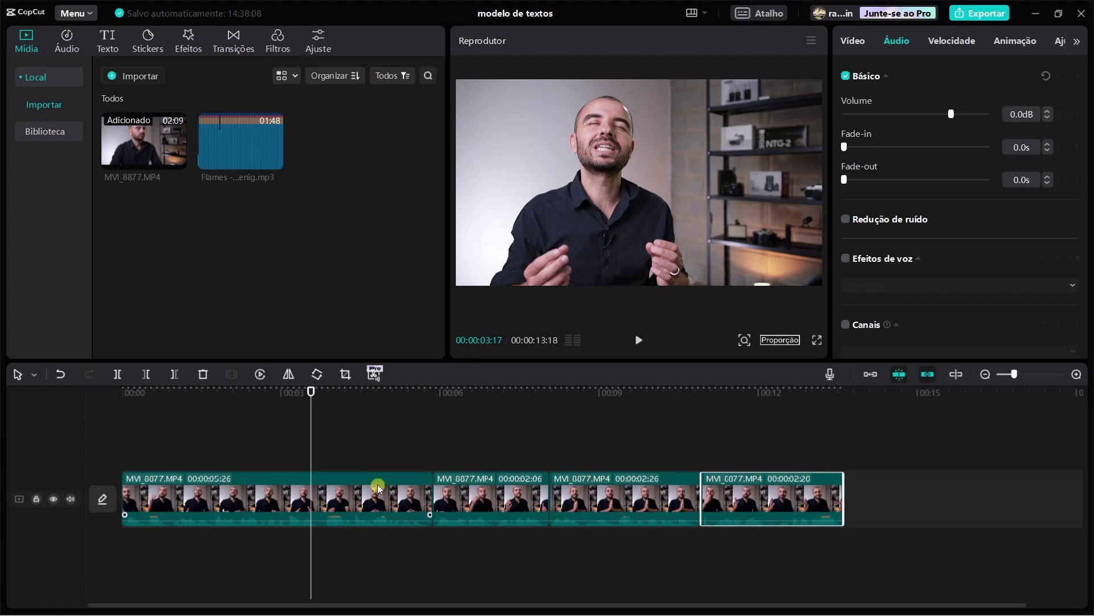
{"action": "left_click", "coordinate": [497, 492]}
{"action": "left_click", "coordinate": [599, 489]}
{"action": "left_click", "coordinate": [739, 502]}
{"action": "left_click", "coordinate": [728, 441]}
{"action": "left_click_drag", "start_coordinate": [822, 428], "coordinate": [518, 444]}
{"action": "left_click", "coordinate": [519, 443]}
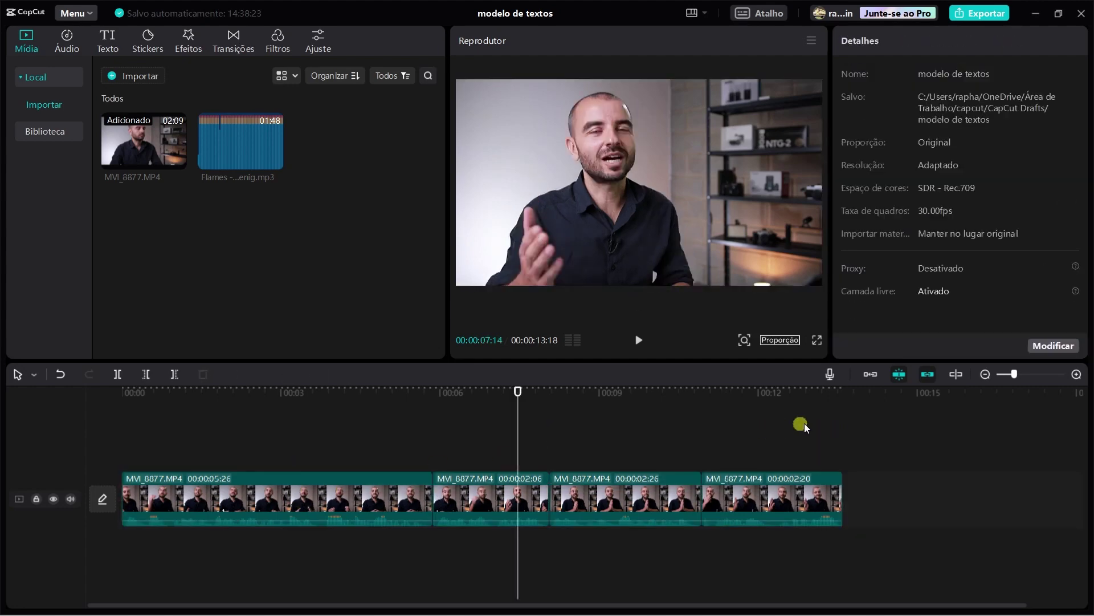
Step: Try raising the volume of all four video clips together to 4.9 dB
{"action": "left_click_drag", "start_coordinate": [815, 421], "coordinate": [337, 491]}
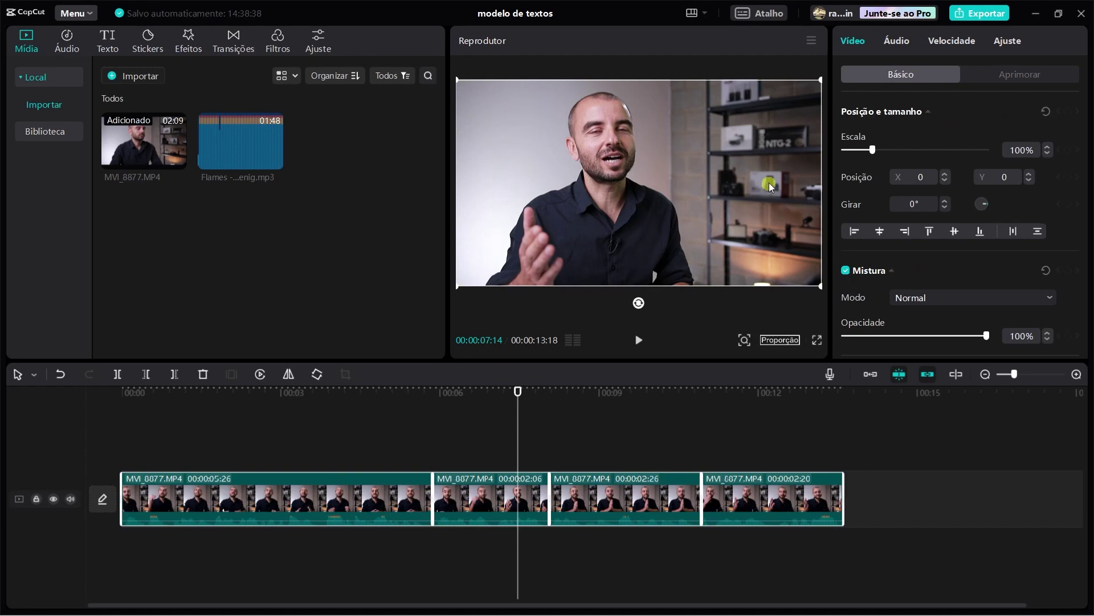
{"action": "left_click", "coordinate": [898, 41]}
{"action": "left_click", "coordinate": [956, 113]}
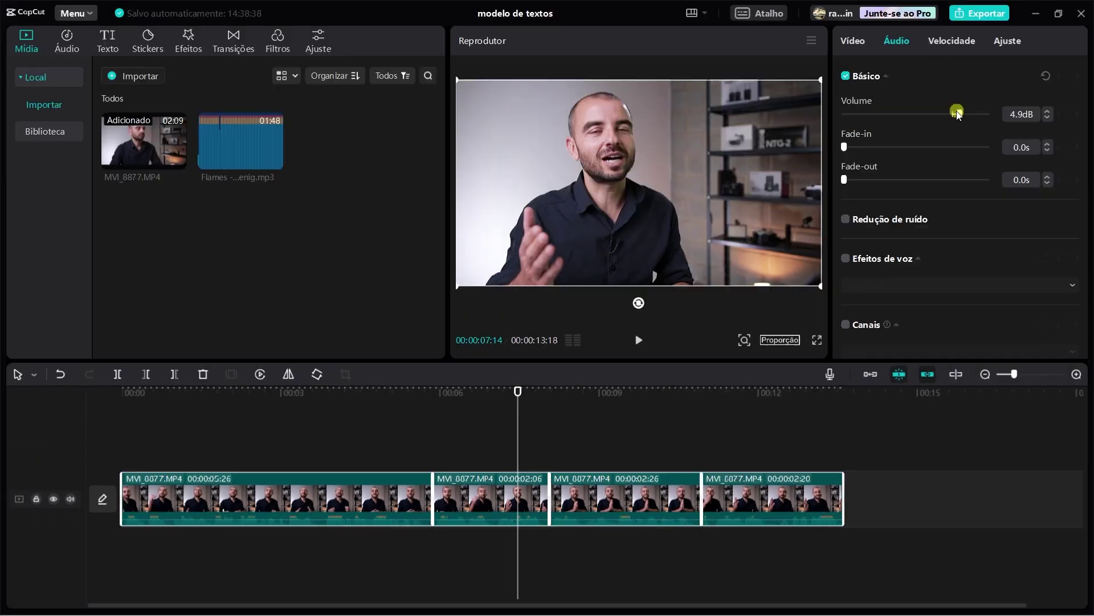
{"action": "left_click", "coordinate": [506, 466]}
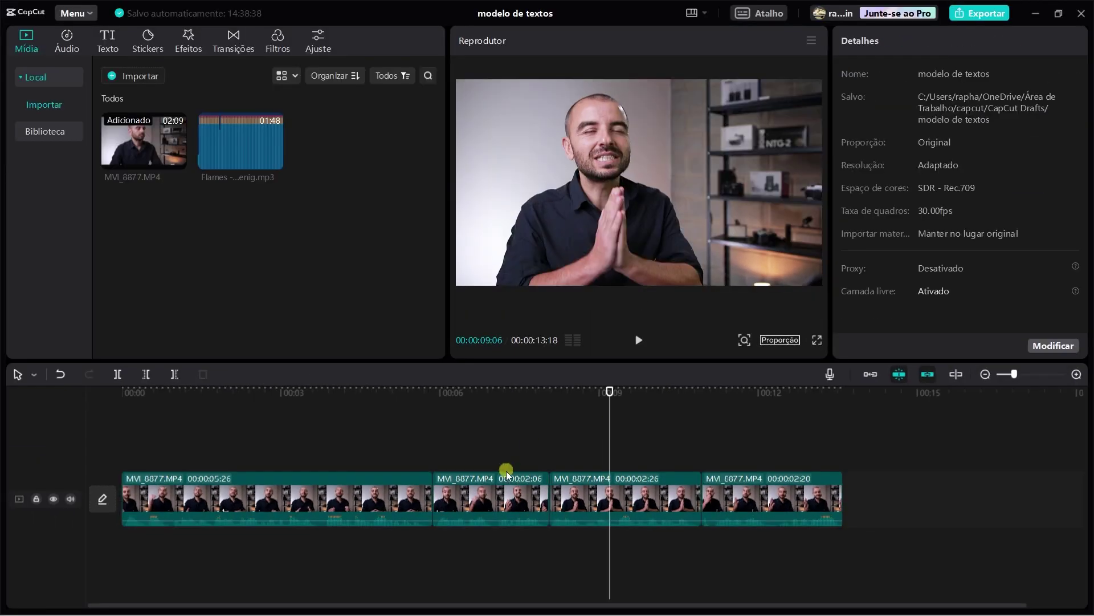
Step: Mute the second video clip by lowering its volume to -∞ dB, and reset its basic audio settings
{"action": "left_click", "coordinate": [498, 484]}
{"action": "left_click", "coordinate": [479, 393]}
{"action": "left_click_drag", "start_coordinate": [479, 397], "coordinate": [475, 397]}
{"action": "left_click", "coordinate": [456, 484]}
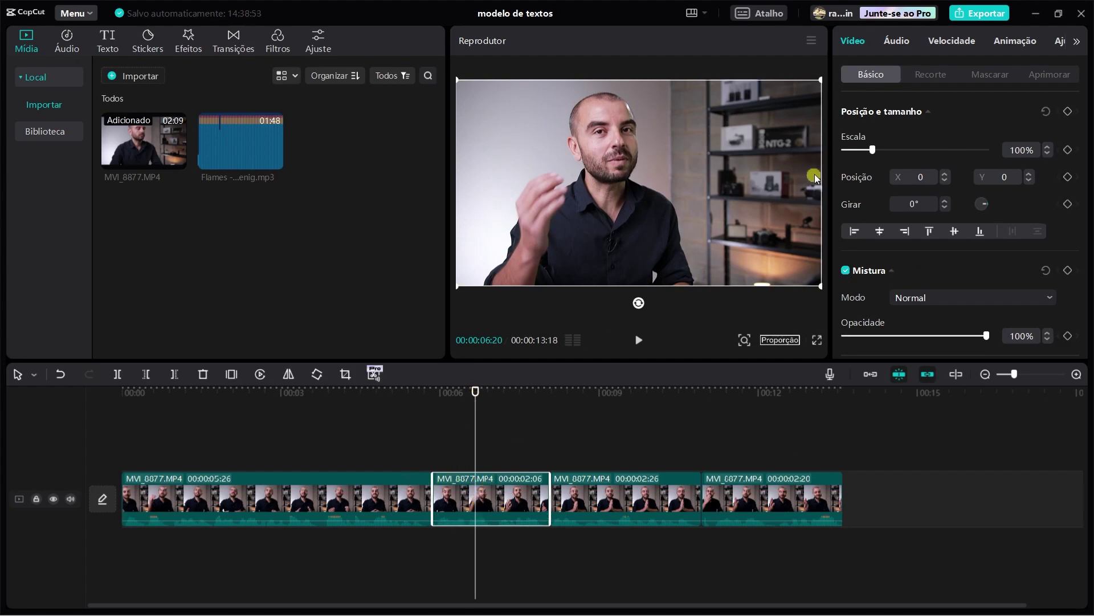
{"action": "left_click", "coordinate": [907, 43]}
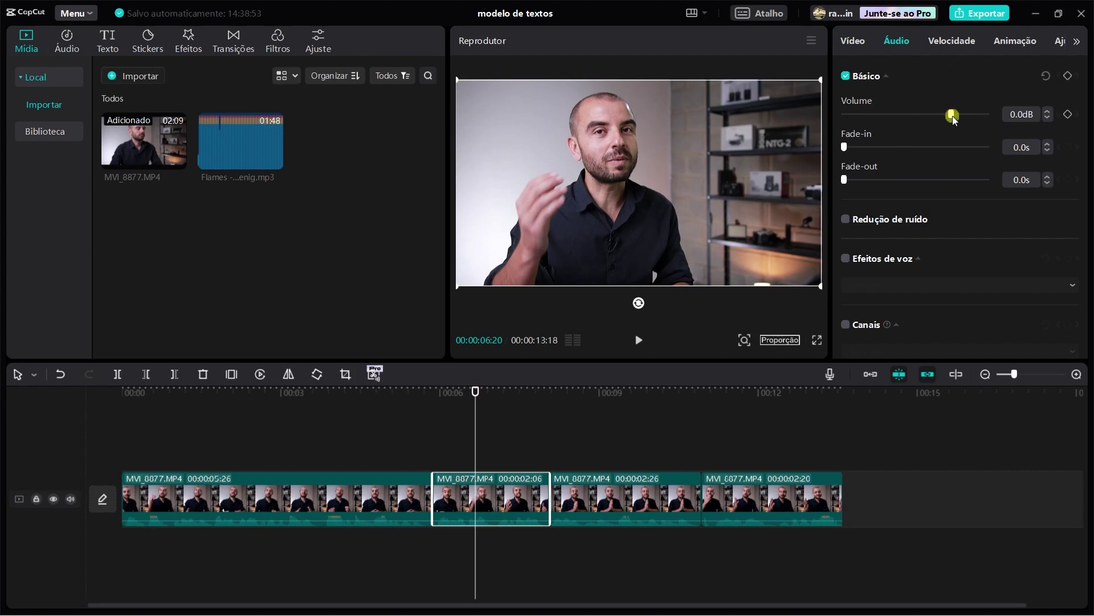
{"action": "left_click_drag", "start_coordinate": [954, 115], "coordinate": [859, 115]}
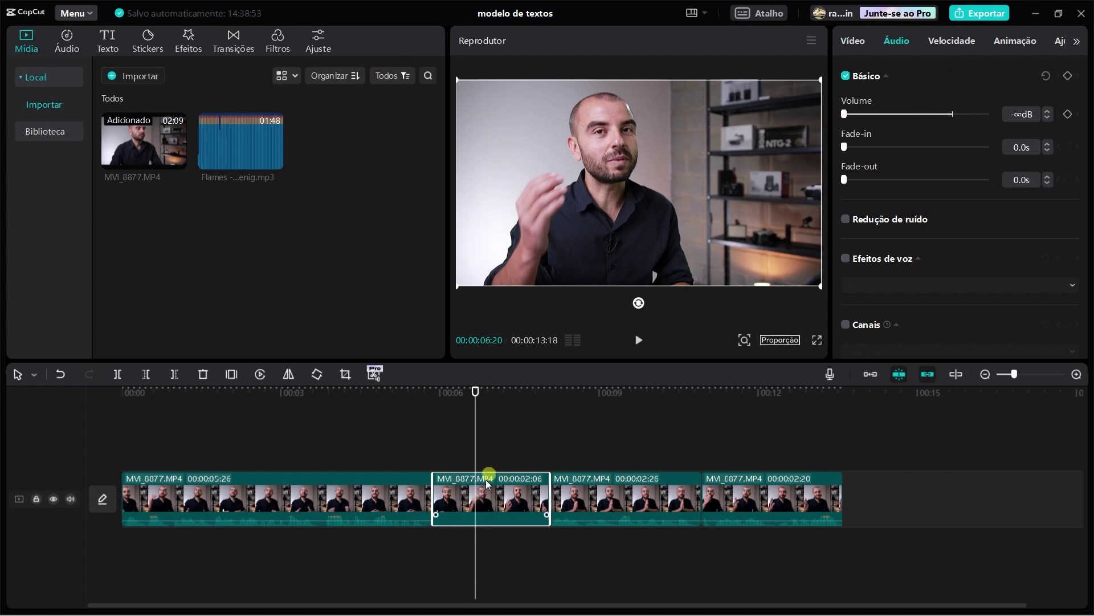
{"action": "mouse_move", "coordinate": [468, 395]}
{"action": "left_mouse_down"}
{"action": "mouse_move", "coordinate": [499, 392]}
{"action": "mouse_move", "coordinate": [489, 391]}
{"action": "left_mouse_up"}
{"action": "left_click", "coordinate": [1046, 76]}
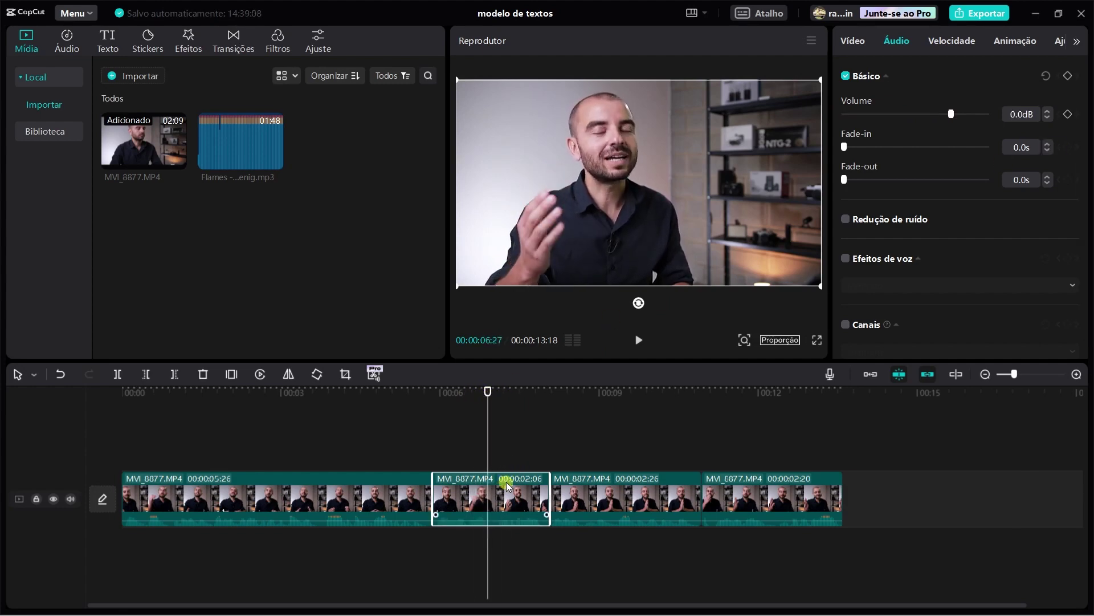
Step: Separate the audio from the second video clip and delete the detached audio clip
{"action": "right_click", "coordinate": [508, 486]}
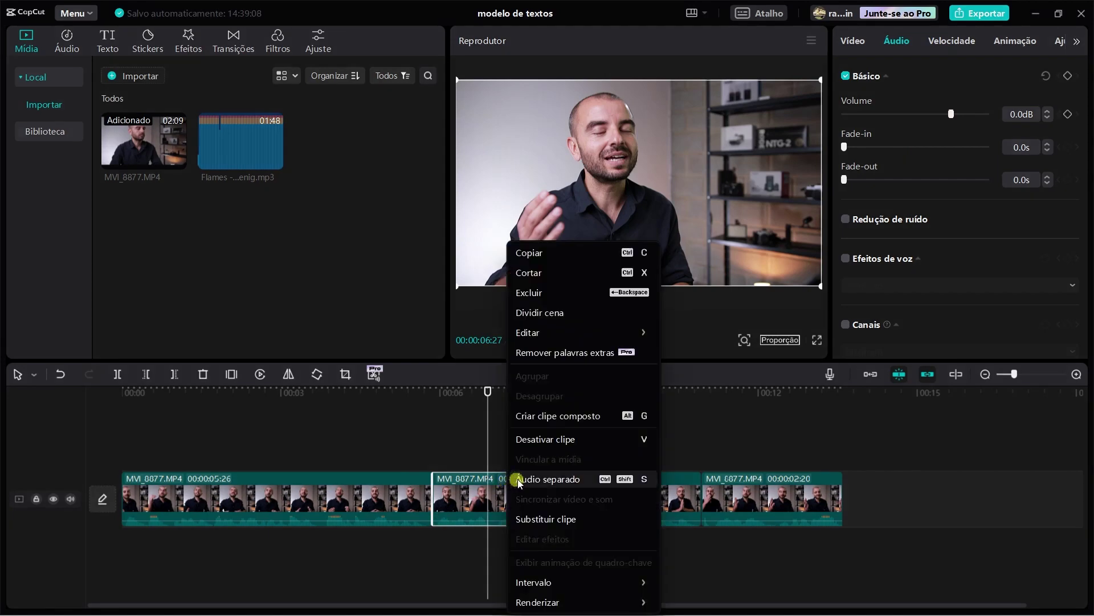
{"action": "left_click", "coordinate": [526, 480]}
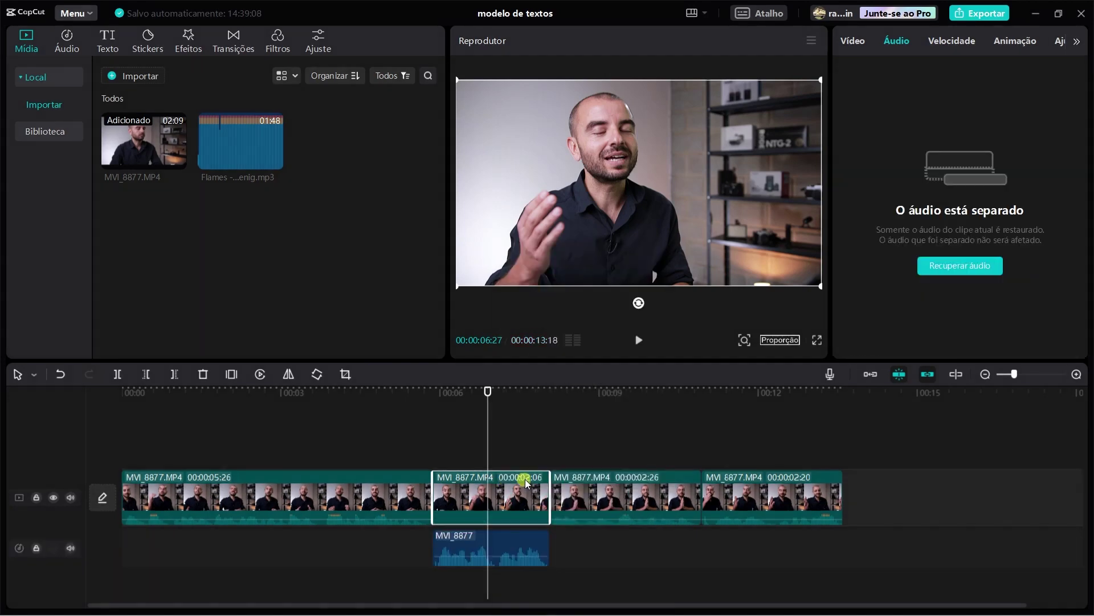
{"action": "left_click", "coordinate": [508, 550]}
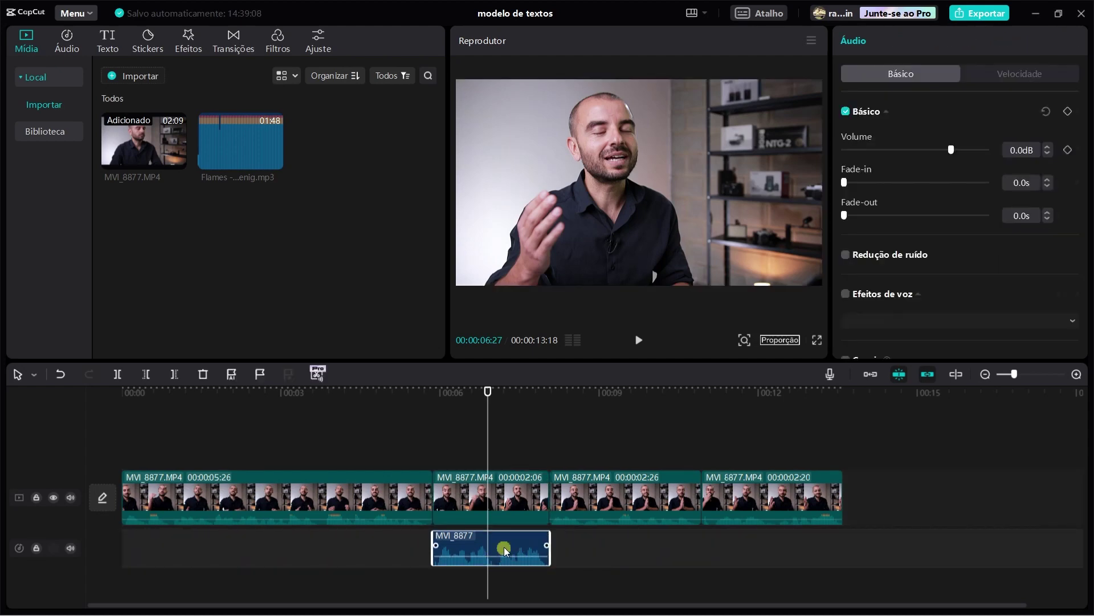
{"action": "key", "text": "Delete"}
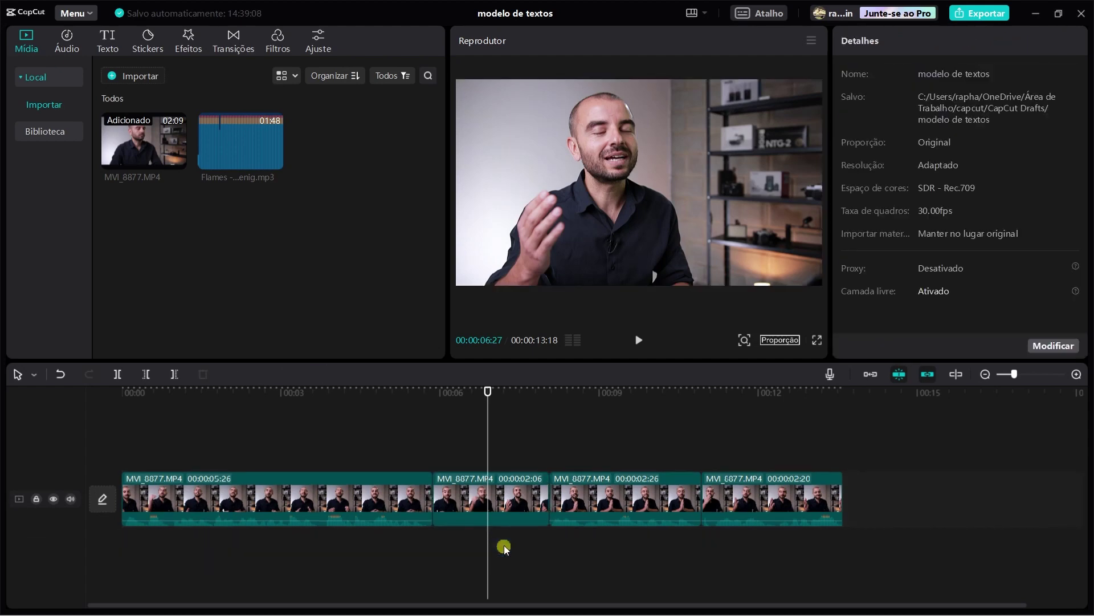
{"action": "left_click", "coordinate": [512, 447]}
{"action": "left_click_drag", "start_coordinate": [842, 446], "coordinate": [343, 509]}
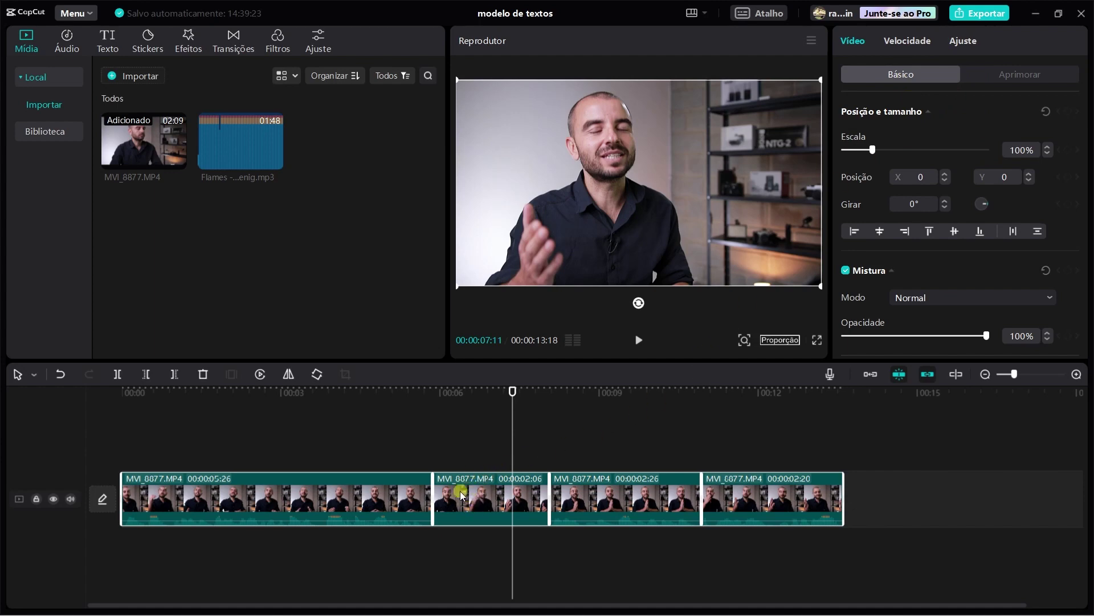
{"action": "left_click", "coordinate": [480, 452]}
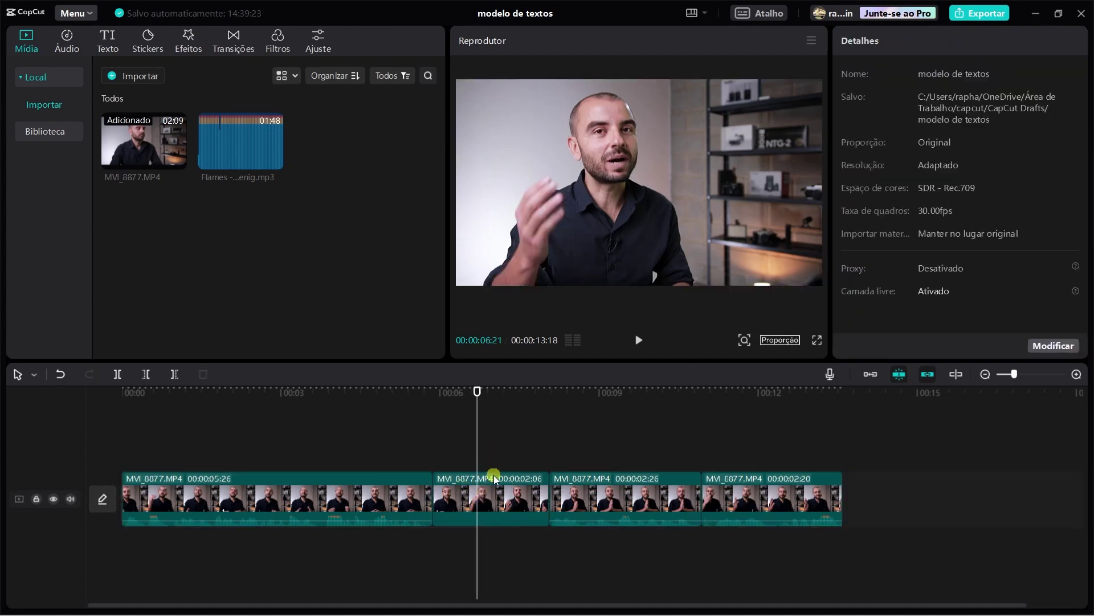
Step: Try moving the second clip to a track above and closing the gap with the main track magnet, and undo it
{"action": "left_click_drag", "start_coordinate": [494, 478], "coordinate": [490, 437]}
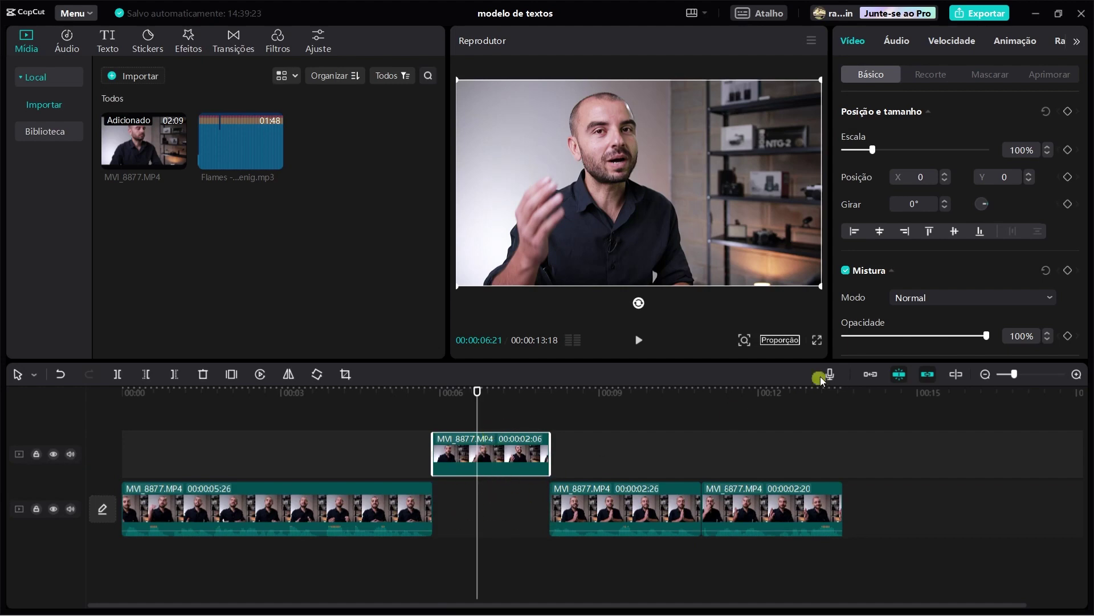
{"action": "left_click", "coordinate": [871, 376]}
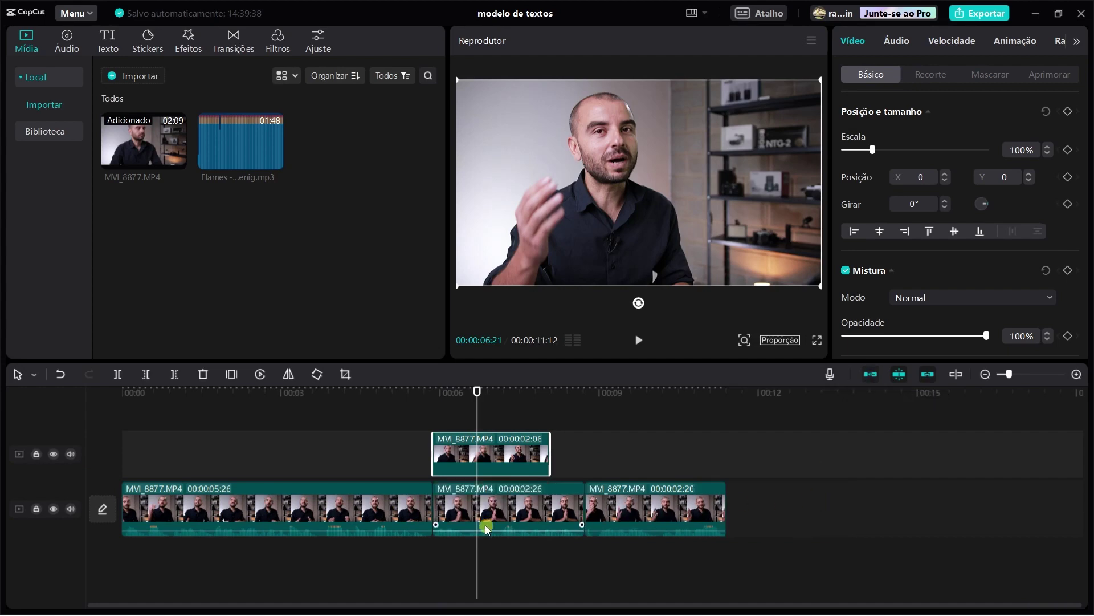
{"action": "key", "text": "ctrl+z"}
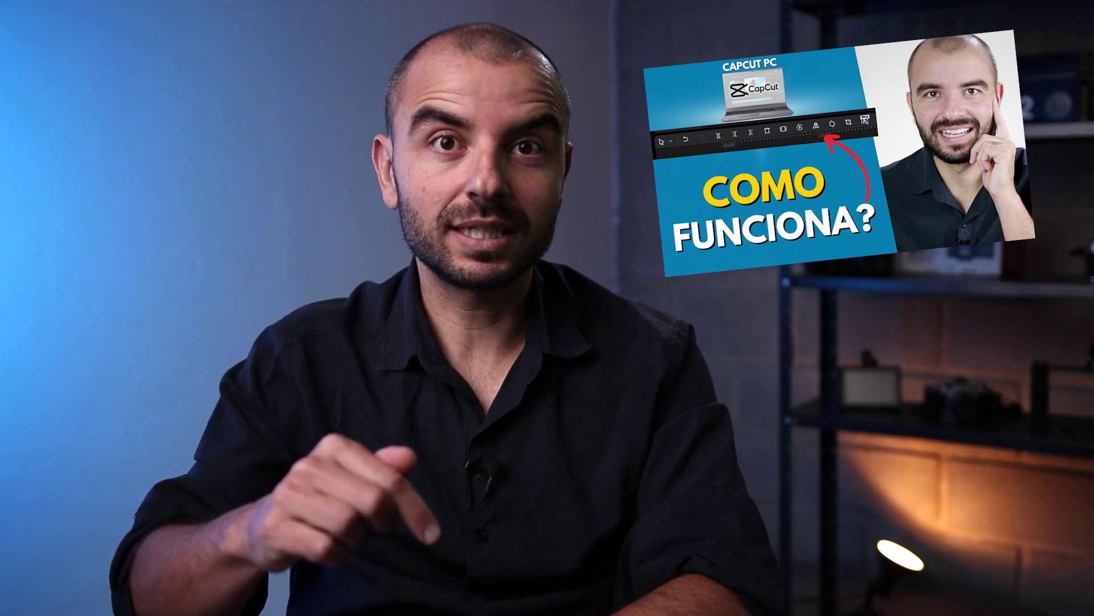
Step: Add the Flames music file below the video clips from the timeline's start and trim its end to match the video's end
{"action": "mouse_move", "coordinate": [241, 141]}
{"action": "left_mouse_down"}
{"action": "mouse_move", "coordinate": [181, 529]}
{"action": "mouse_move", "coordinate": [127, 556]}
{"action": "mouse_move", "coordinate": [118, 544]}
{"action": "left_mouse_up"}
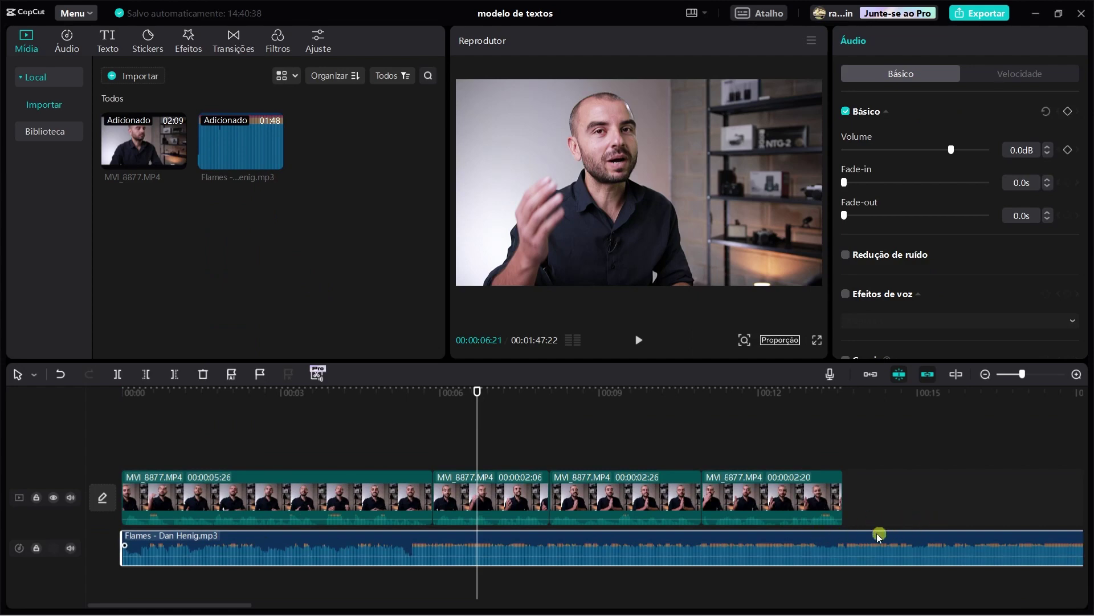
{"action": "left_click", "coordinate": [850, 398]}
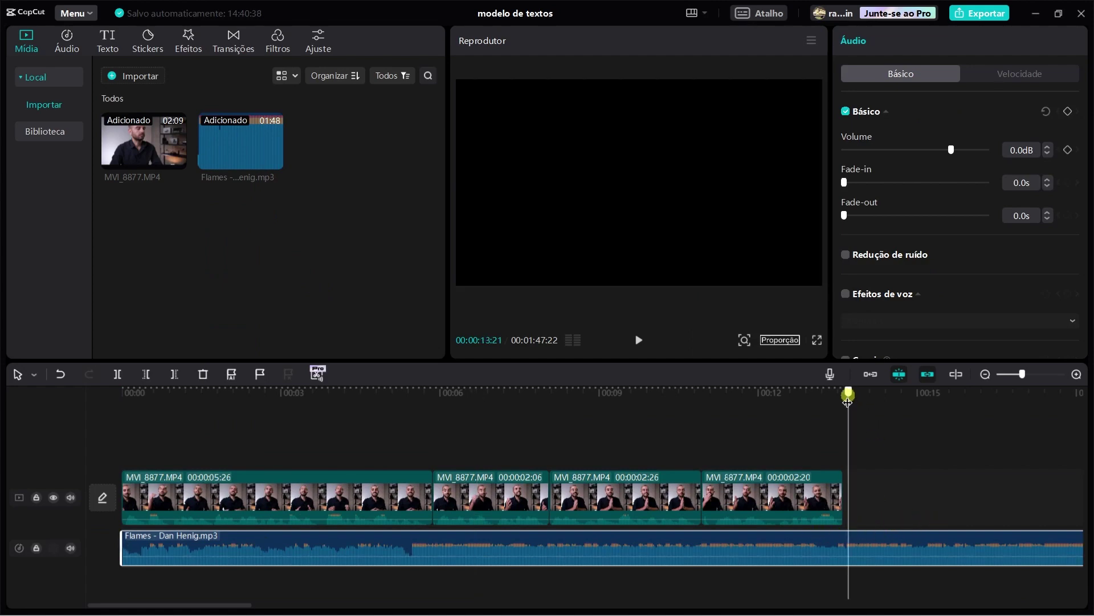
{"action": "key", "text": "w"}
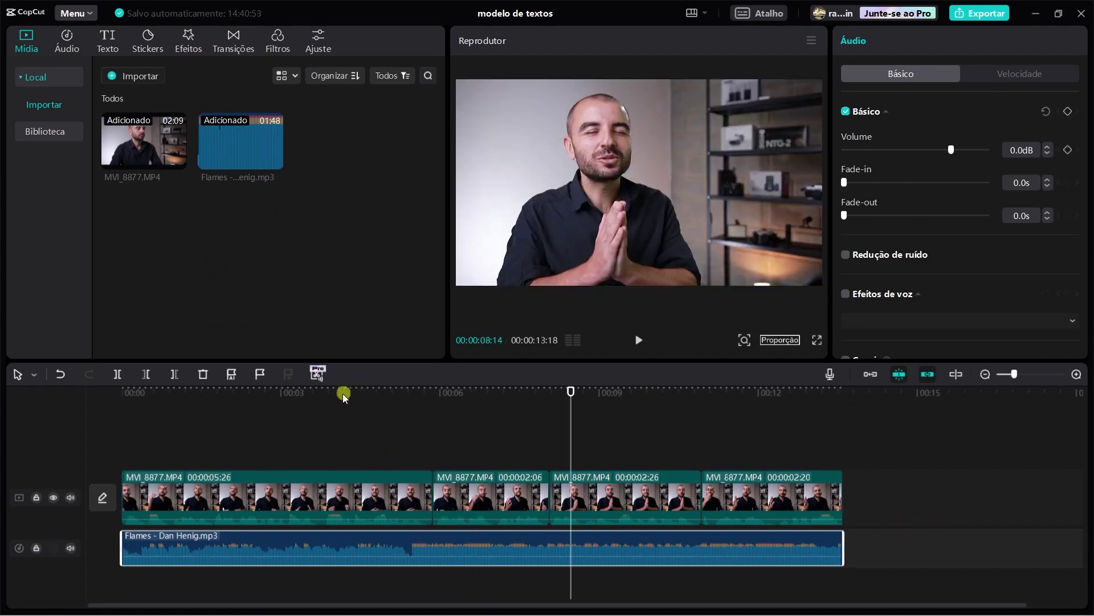
Step: Play the opening seconds of the timeline to check how loud the music is against the voice
{"action": "left_click_drag", "start_coordinate": [343, 393], "coordinate": [122, 393]}
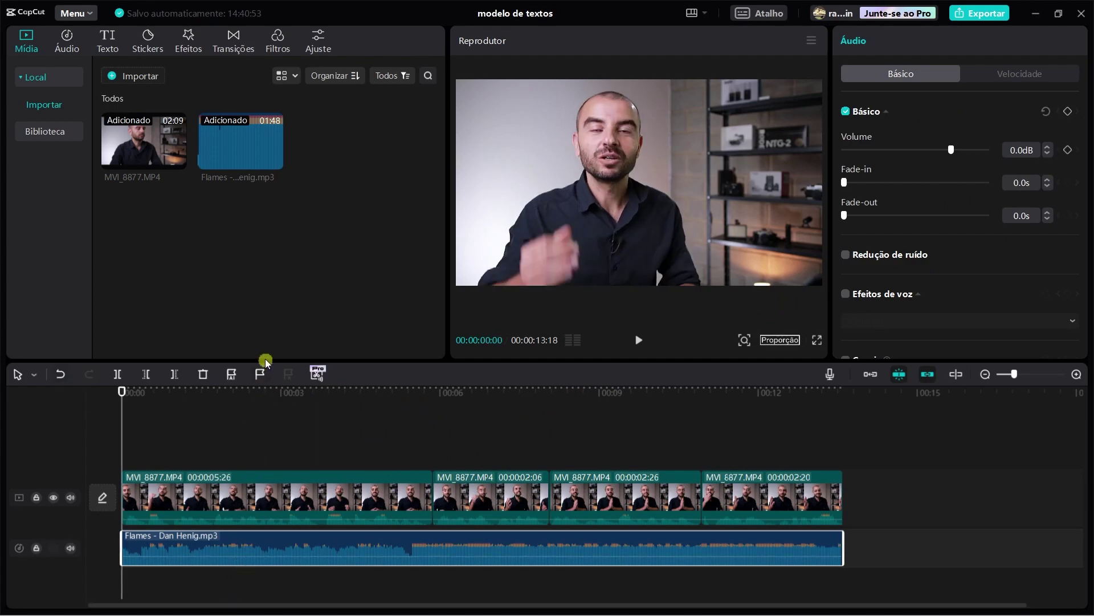
{"action": "key", "text": "space"}
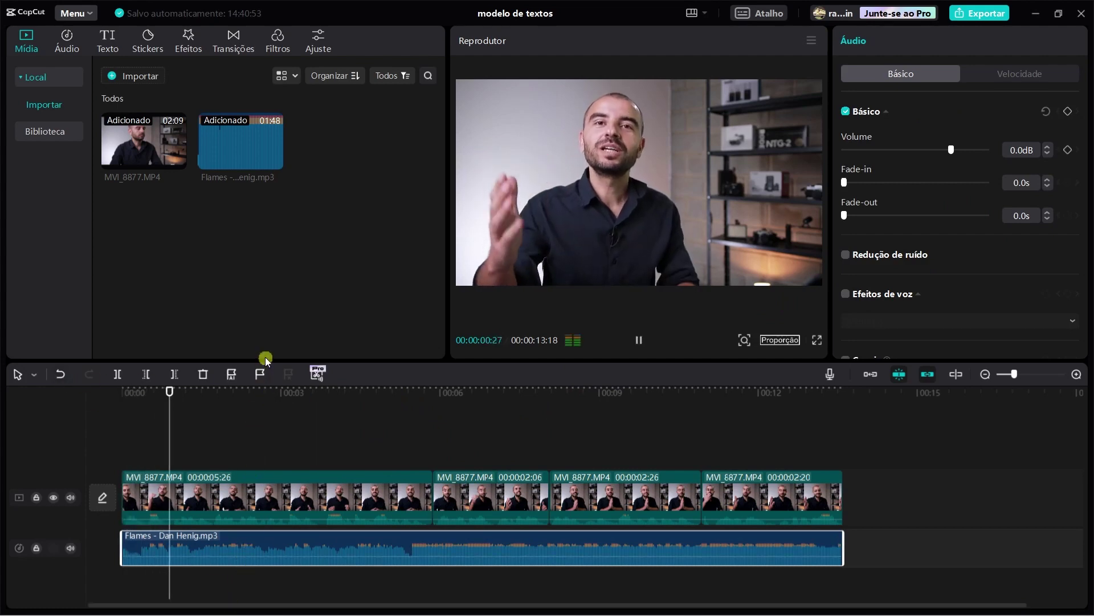
{"action": "key", "text": "space"}
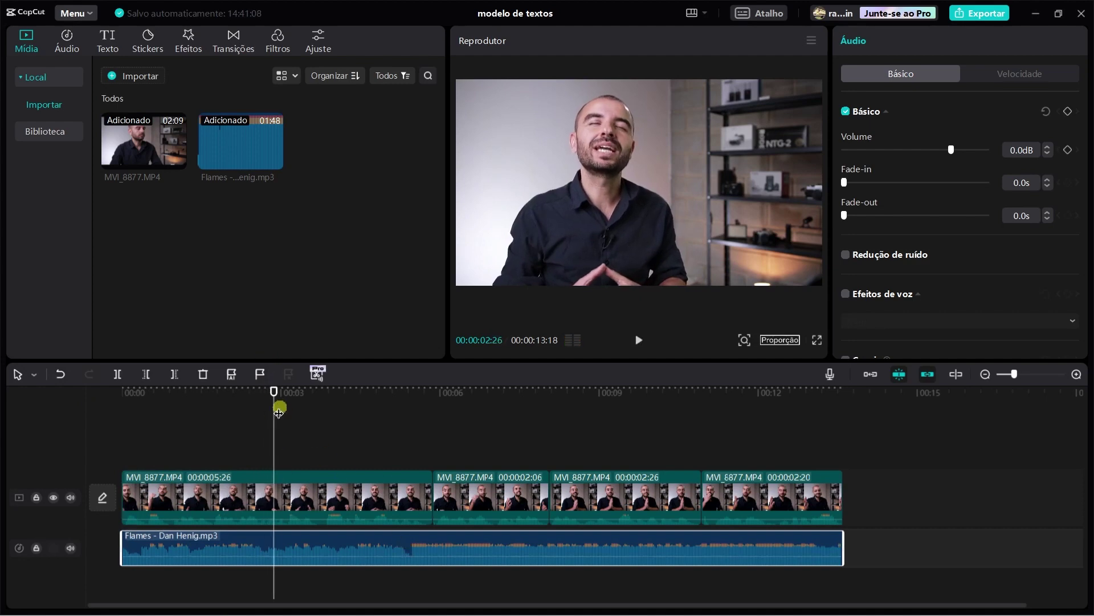
Step: Lower the music clip's volume to -24.2 dB and preview the mix at the start and end of the video
{"action": "left_click_drag", "start_coordinate": [952, 149], "coordinate": [903, 146]}
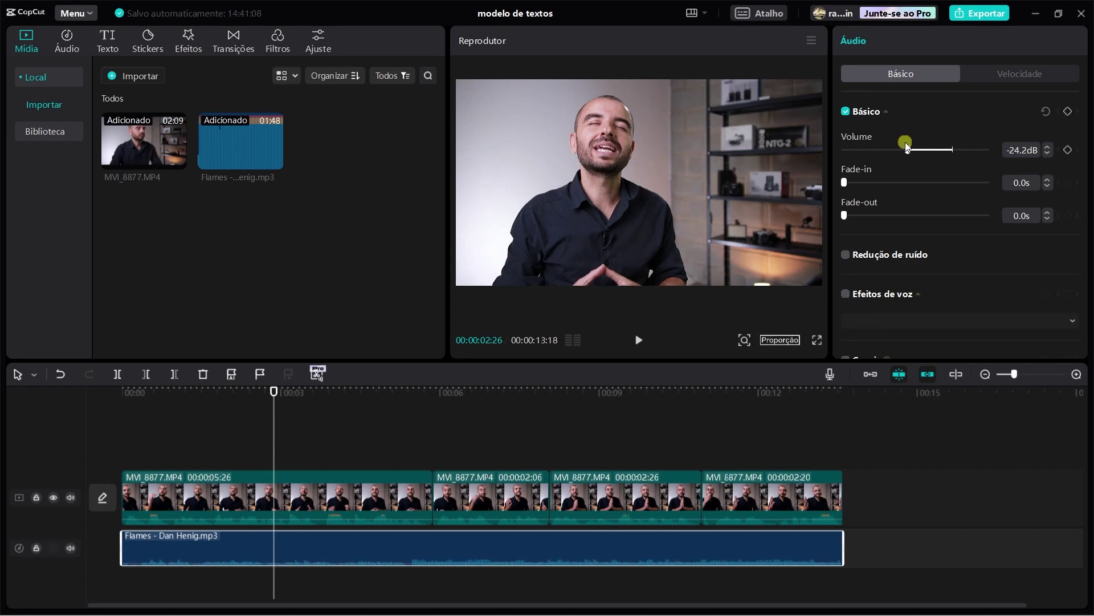
{"action": "key", "text": "space"}
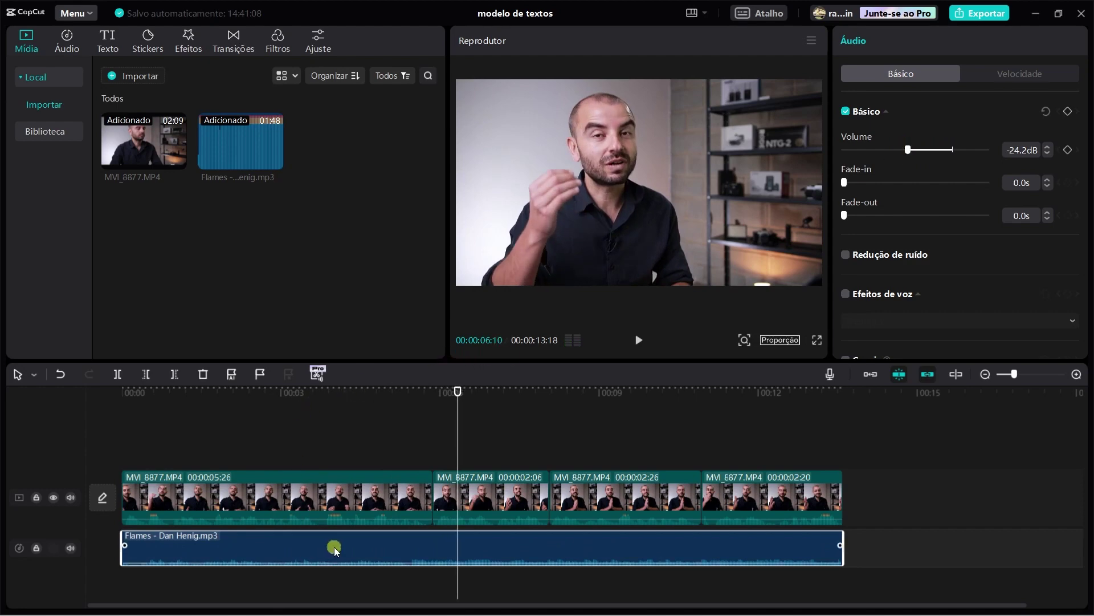
{"action": "left_click_drag", "start_coordinate": [222, 398], "coordinate": [16, 376]}
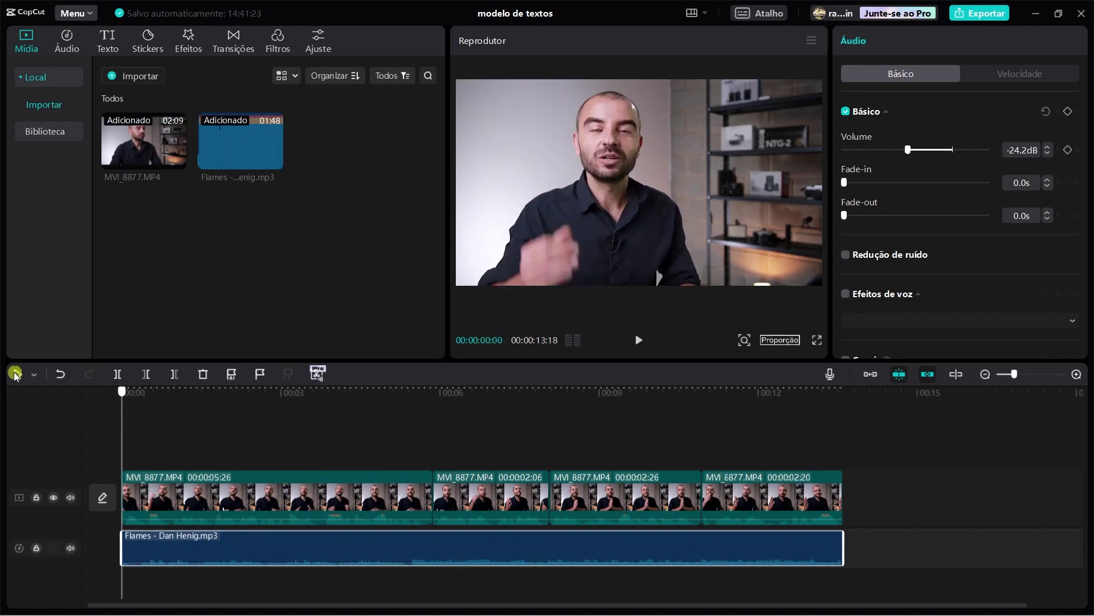
{"action": "key", "text": "space"}
{"action": "key", "text": "space"}
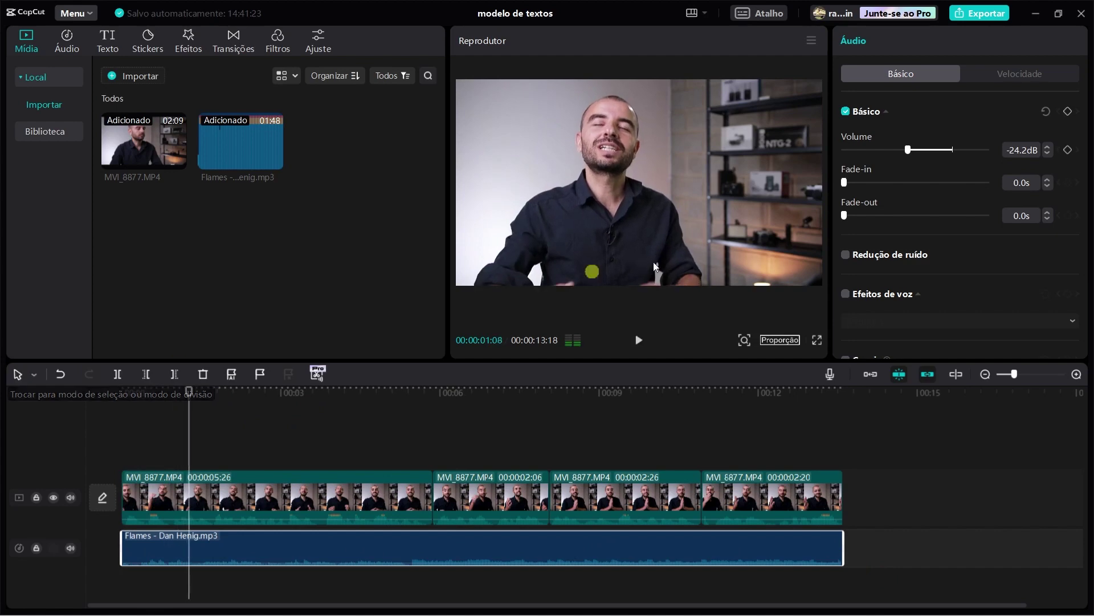
{"action": "left_click", "coordinate": [804, 392]}
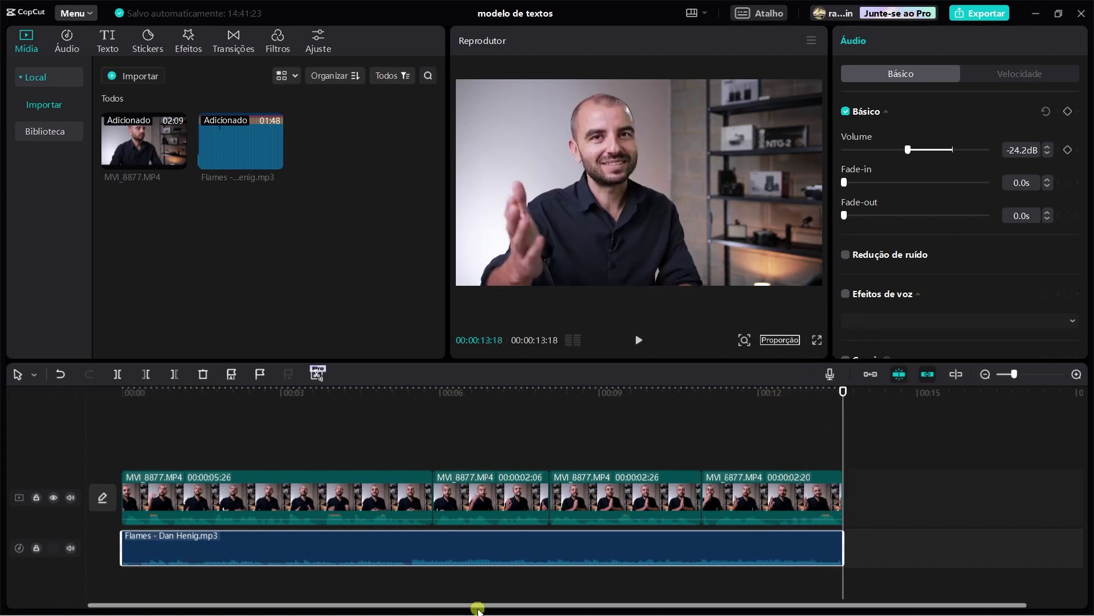
Step: Set the music clip's volume to -5.4 dB with a 2.0 s fade-in and a 2.1 s fade-out
{"action": "left_click_drag", "start_coordinate": [476, 607], "coordinate": [630, 579]}
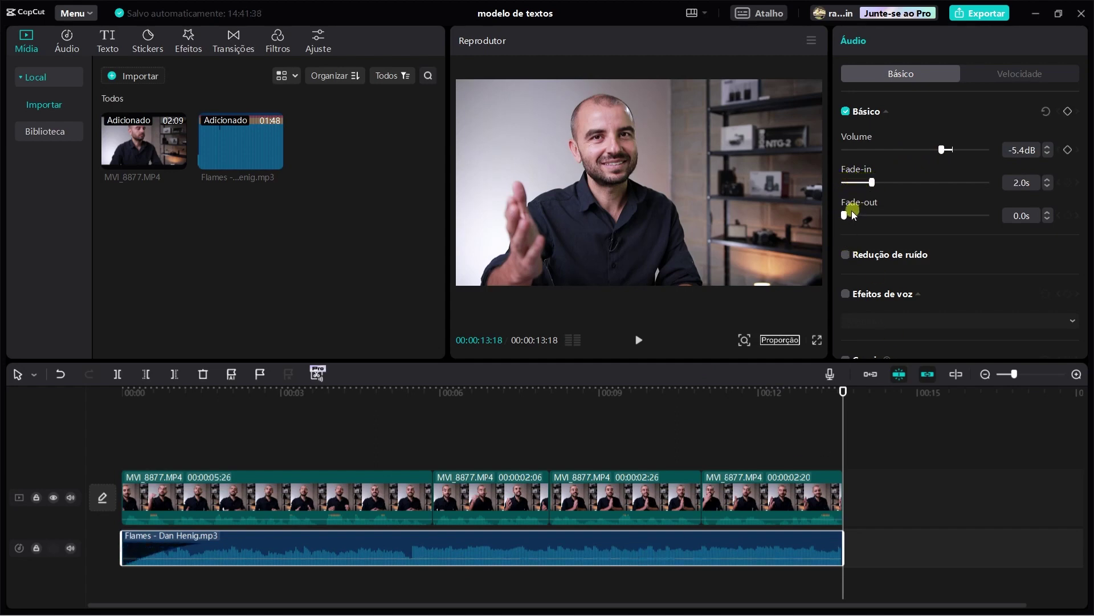
{"action": "left_click_drag", "start_coordinate": [844, 216], "coordinate": [874, 219]}
{"action": "mouse_move", "coordinate": [760, 549]}
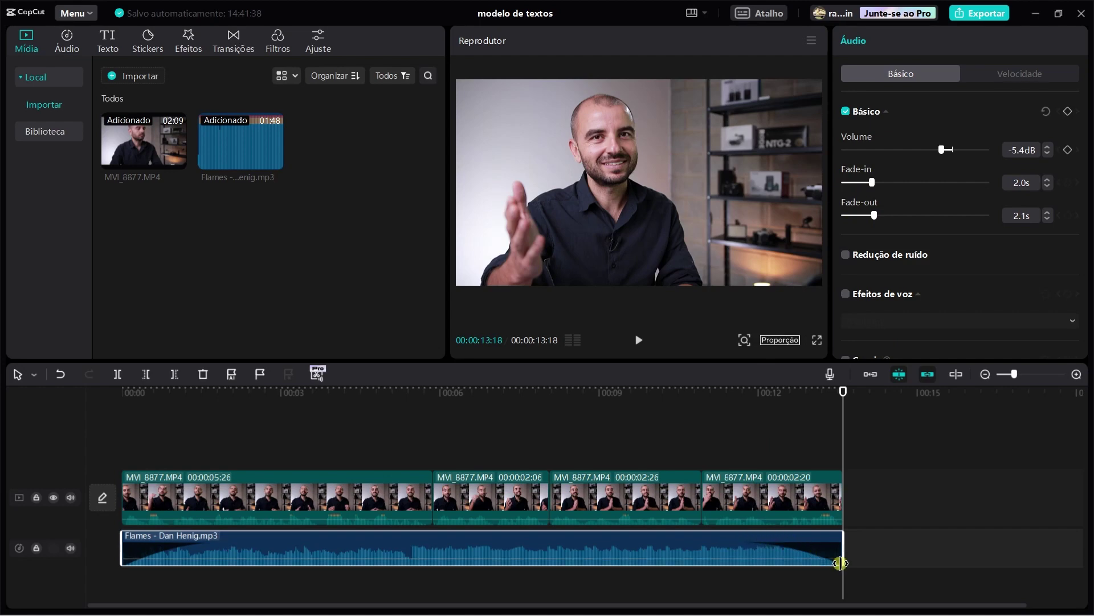
Step: Play the end and the beginning of the timeline to check the music's fade-out and fade-in
{"action": "left_click", "coordinate": [710, 396]}
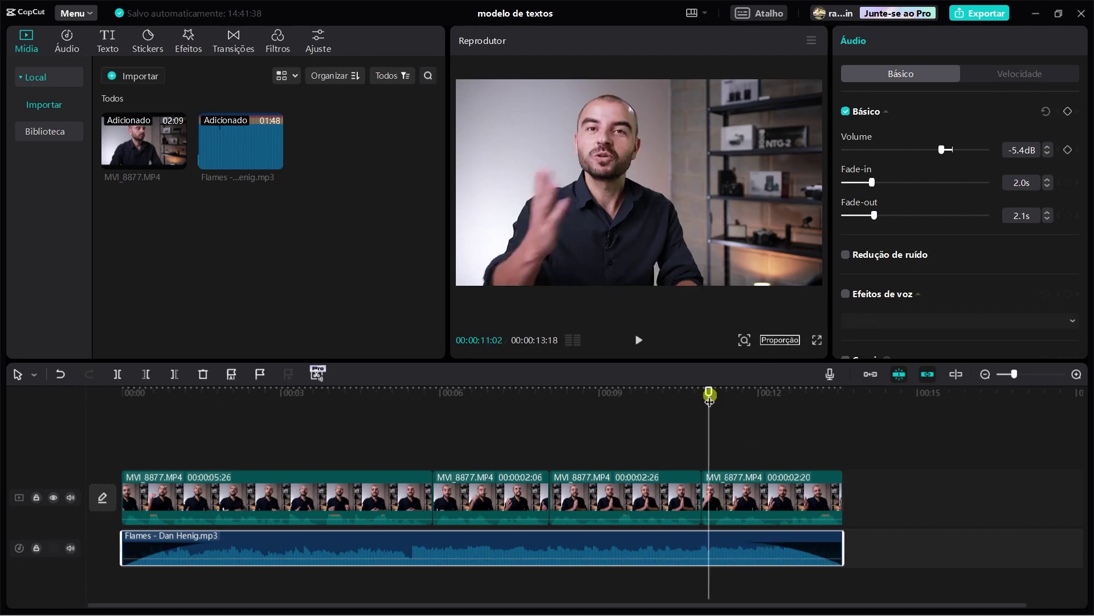
{"action": "key", "text": "space"}
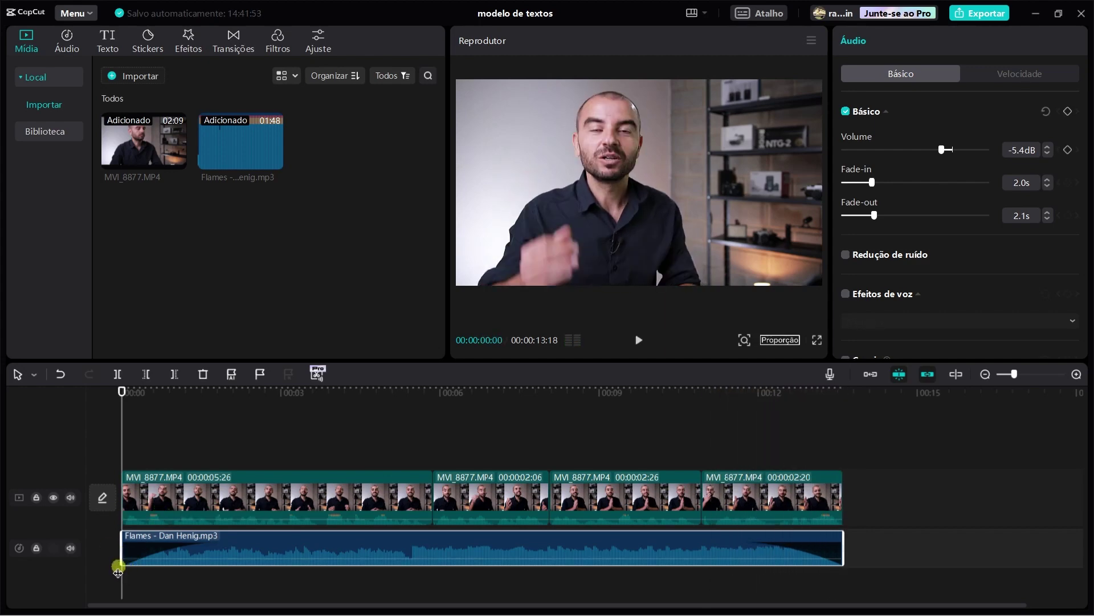
{"action": "key", "text": "space"}
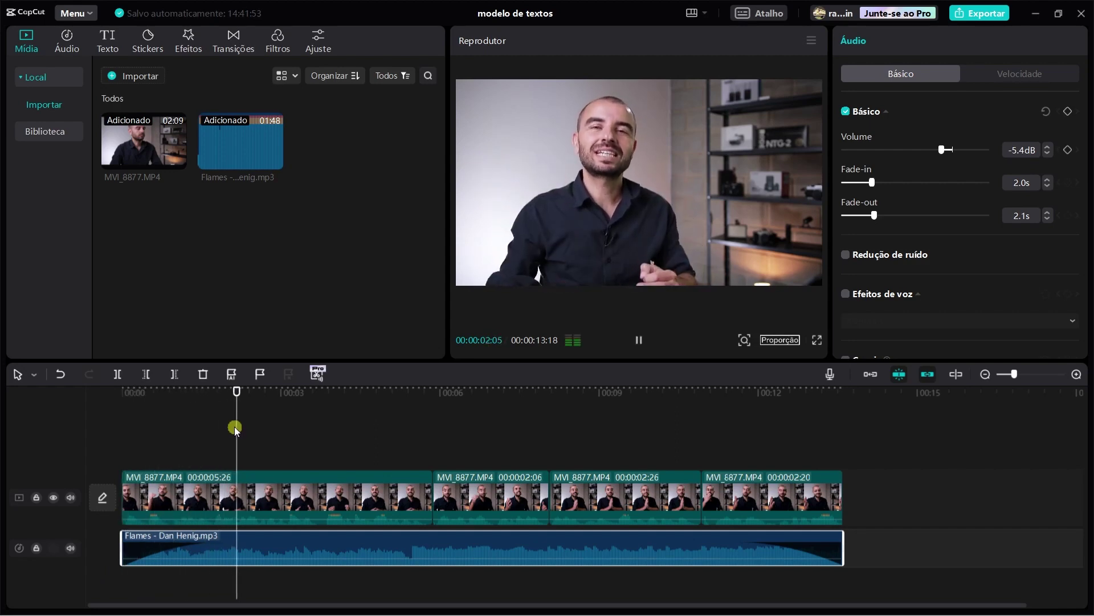
{"action": "key", "text": "space"}
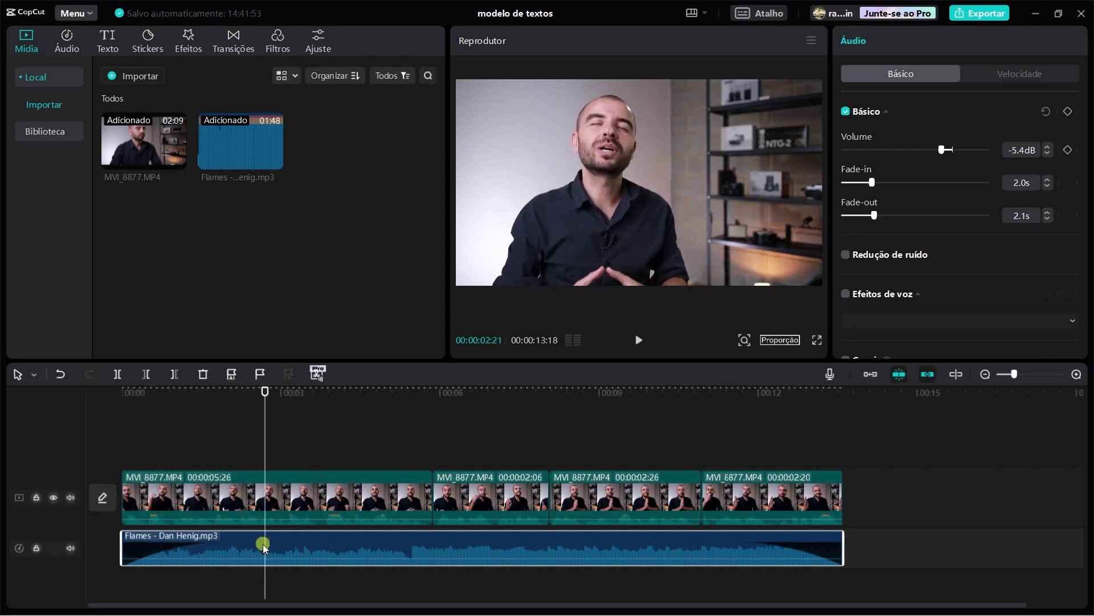
Step: Set the music clip's volume to -23.9 dB
{"action": "left_click_drag", "start_coordinate": [945, 152], "coordinate": [909, 144]}
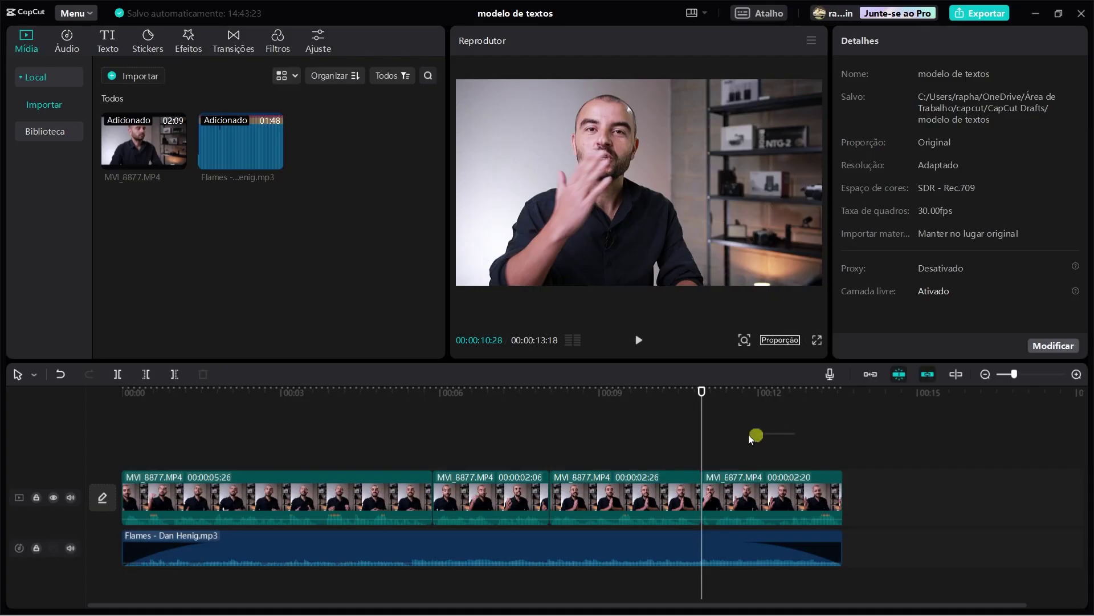
Step: View the shared audio settings of the four video clips, and compare the properties offered when the music clip is selected too
{"action": "left_click_drag", "start_coordinate": [750, 436], "coordinate": [330, 463]}
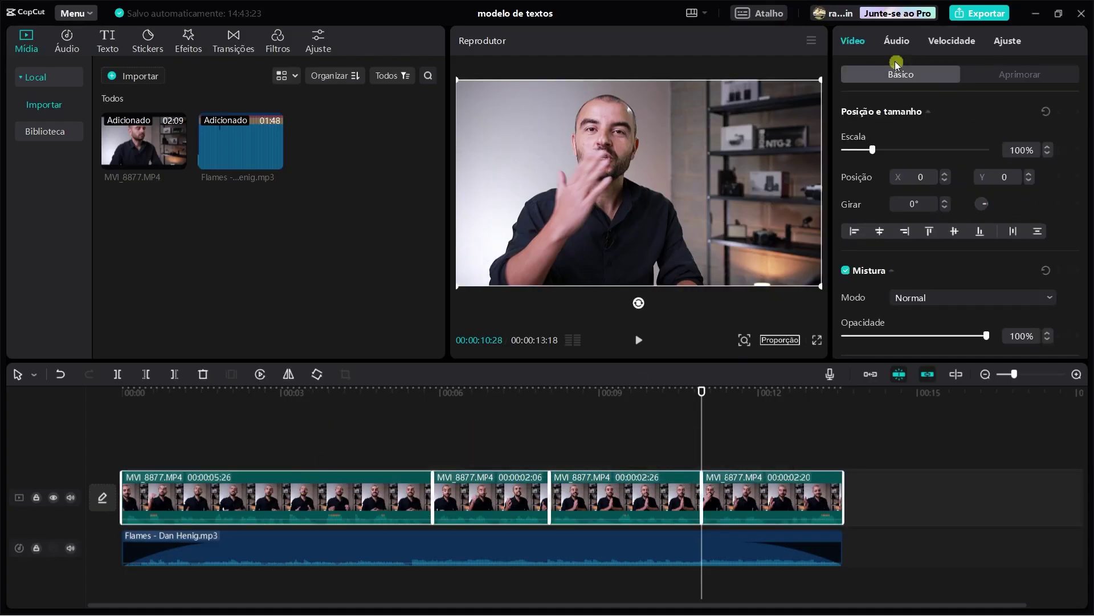
{"action": "left_click", "coordinate": [898, 44]}
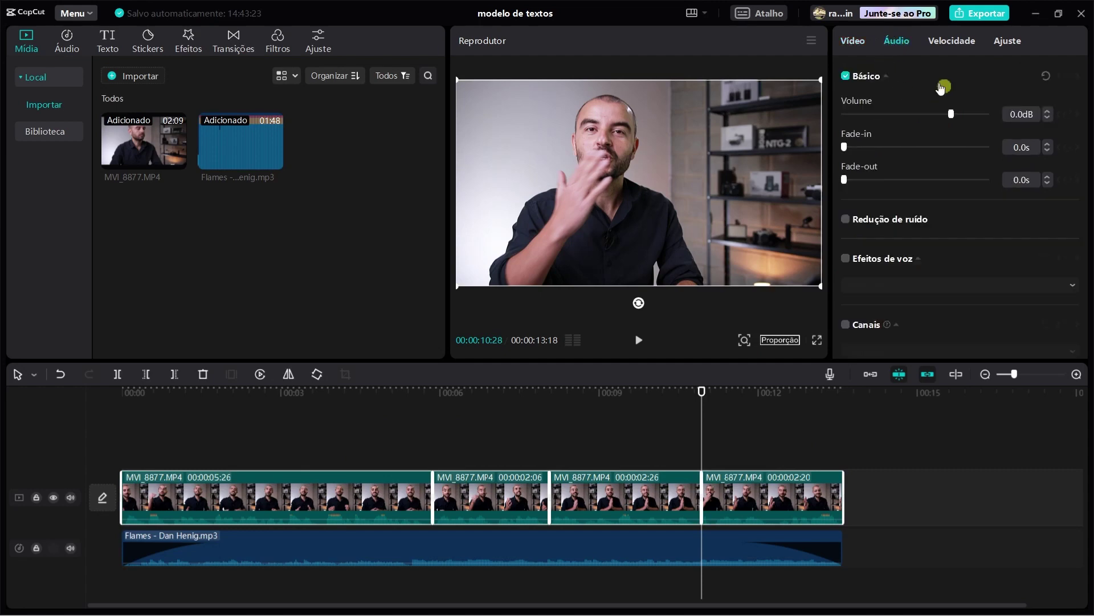
{"action": "left_click", "coordinate": [681, 459]}
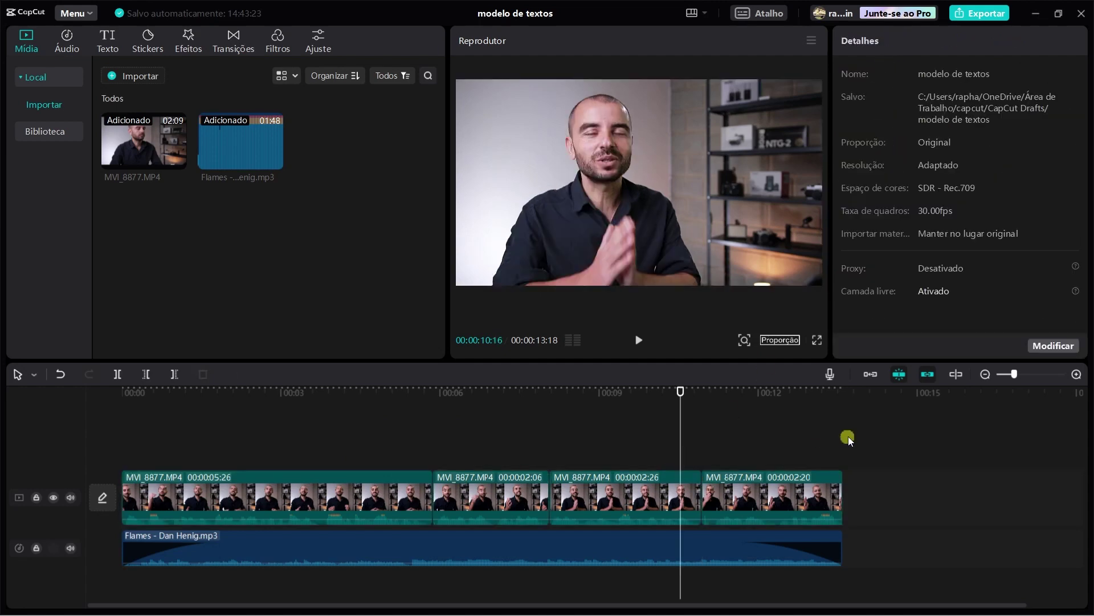
{"action": "left_click_drag", "start_coordinate": [624, 438], "coordinate": [228, 544]}
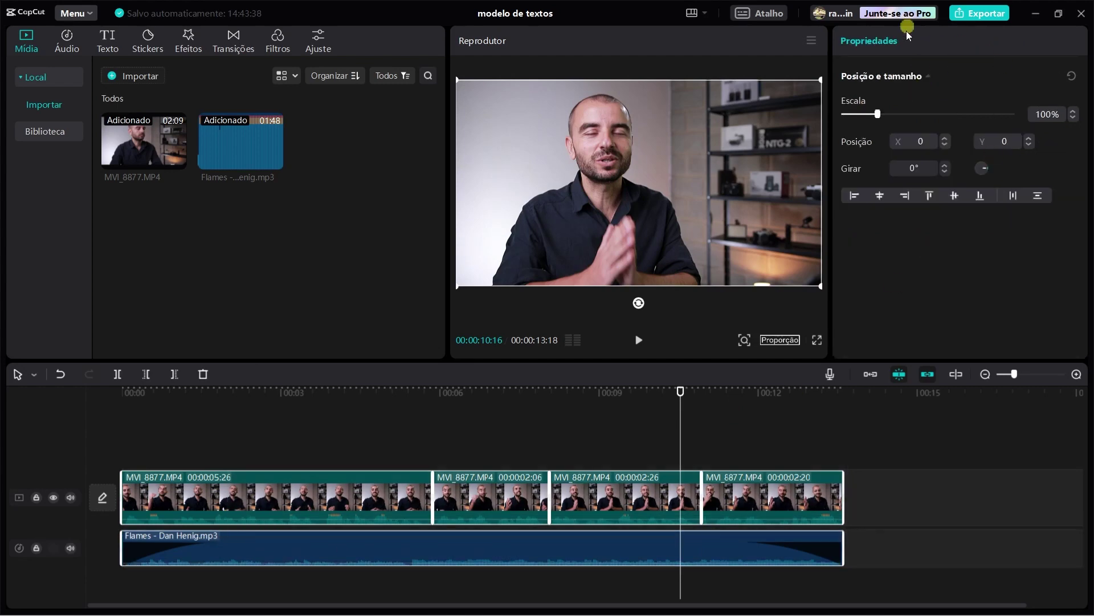
{"action": "left_click", "coordinate": [567, 546]}
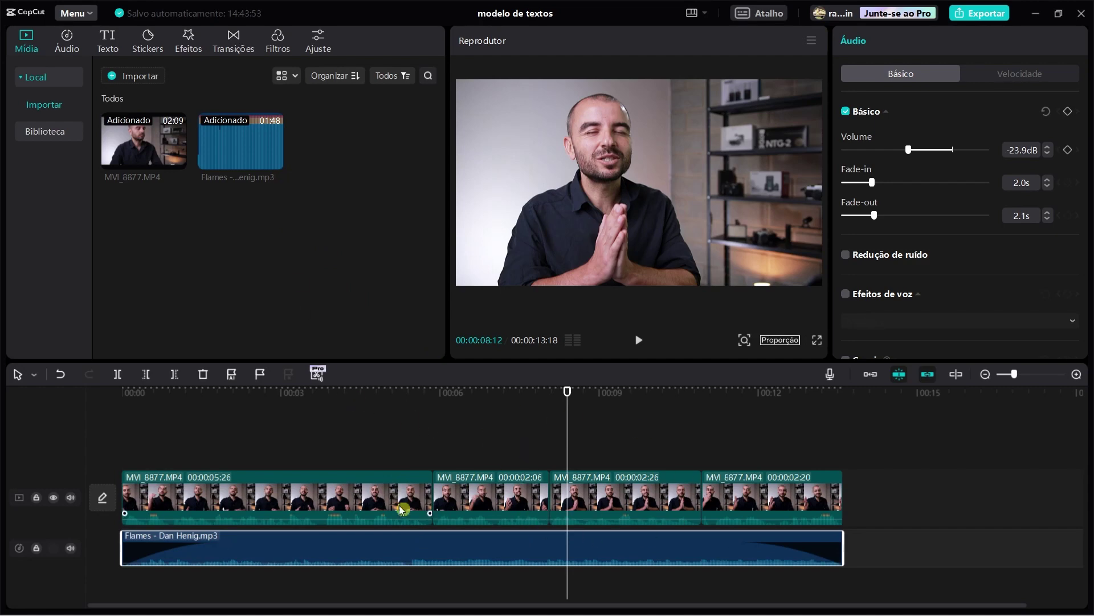
Step: Add a second copy of the Flames music to the timeline and place it after the first music clip on the same track
{"action": "left_click_drag", "start_coordinate": [230, 141], "coordinate": [374, 574]}
{"action": "left_click_drag", "start_coordinate": [916, 501], "coordinate": [778, 556]}
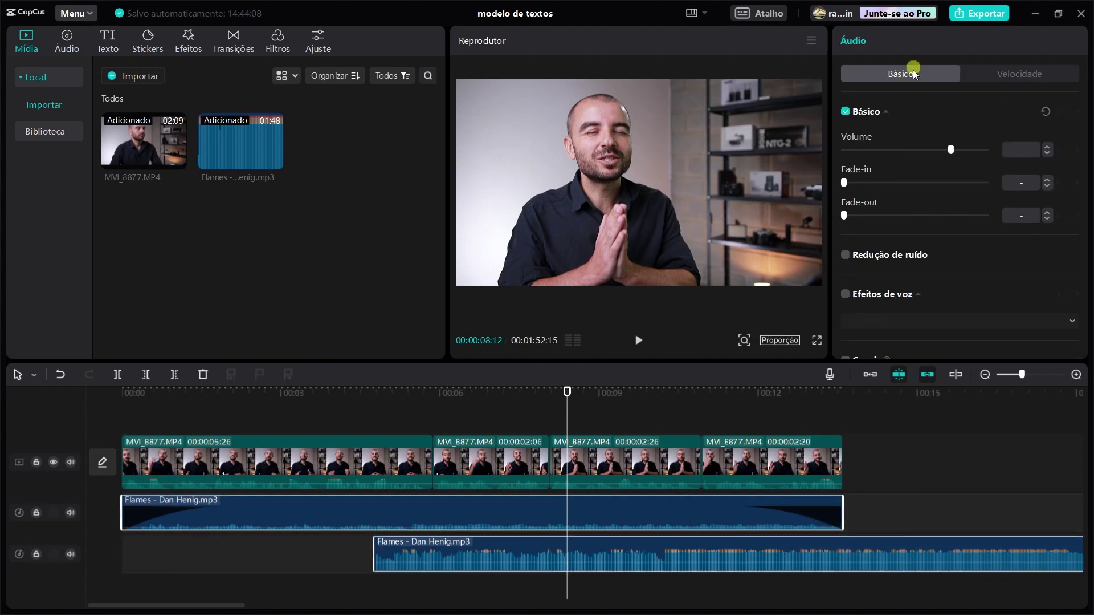
{"action": "left_click", "coordinate": [863, 509]}
{"action": "left_click_drag", "start_coordinate": [422, 556], "coordinate": [896, 519]}
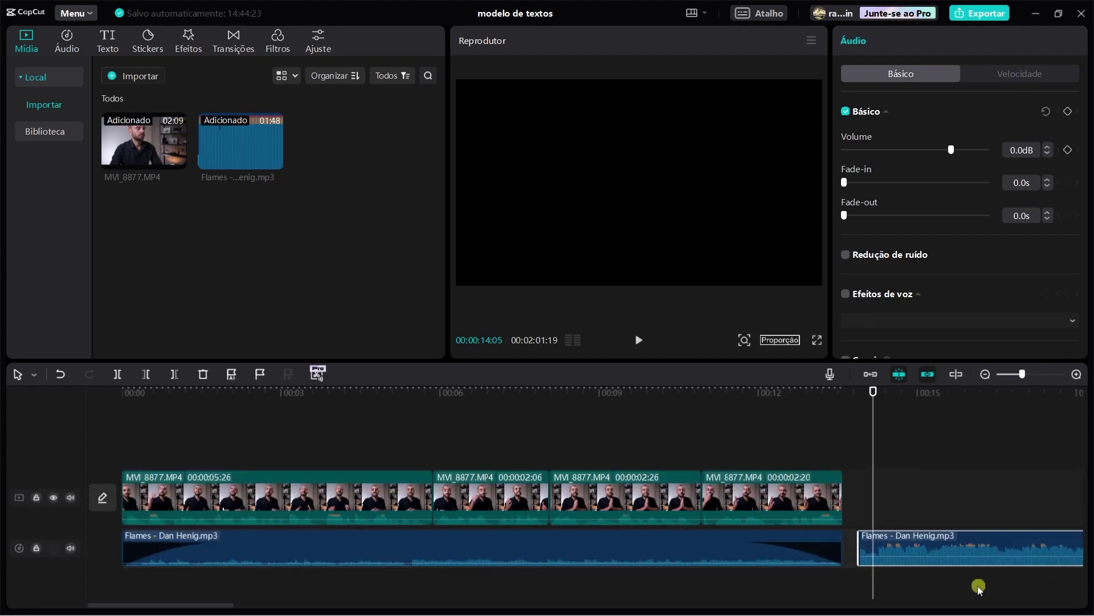
Step: Lower the volume of both music clips together, and delete the second copy beyond the end of the video
{"action": "left_click", "coordinate": [1021, 444]}
{"action": "left_click", "coordinate": [752, 552]}
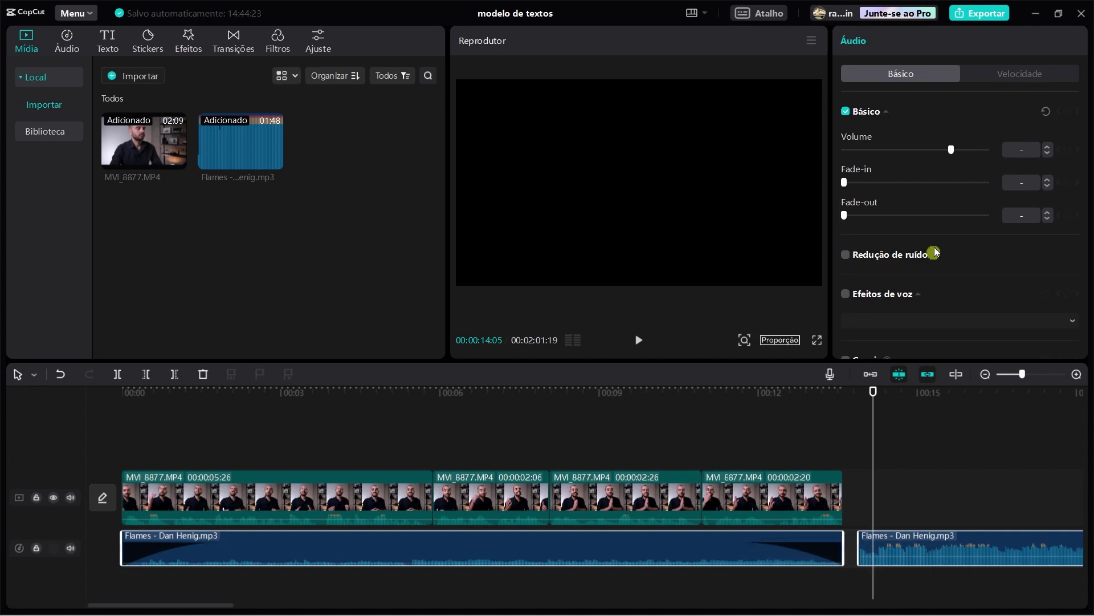
{"action": "left_click_drag", "start_coordinate": [953, 151], "coordinate": [926, 148]}
{"action": "key", "text": "Delete"}
{"action": "left_click", "coordinate": [473, 428]}
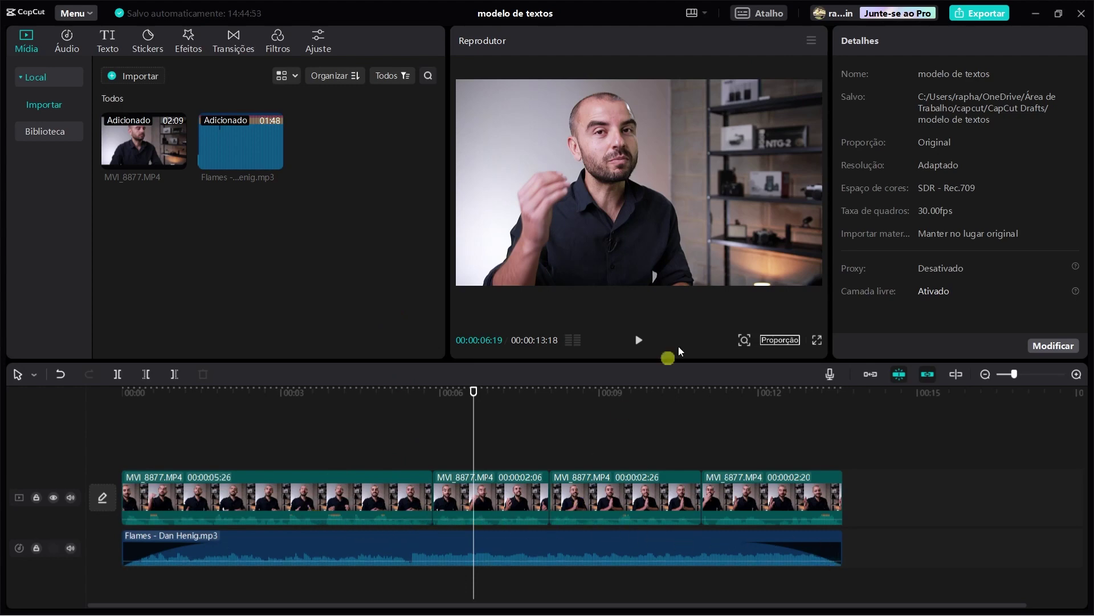
Step: Open the export settings and turn off video export, leaving audio export enabled
{"action": "left_click", "coordinate": [960, 21]}
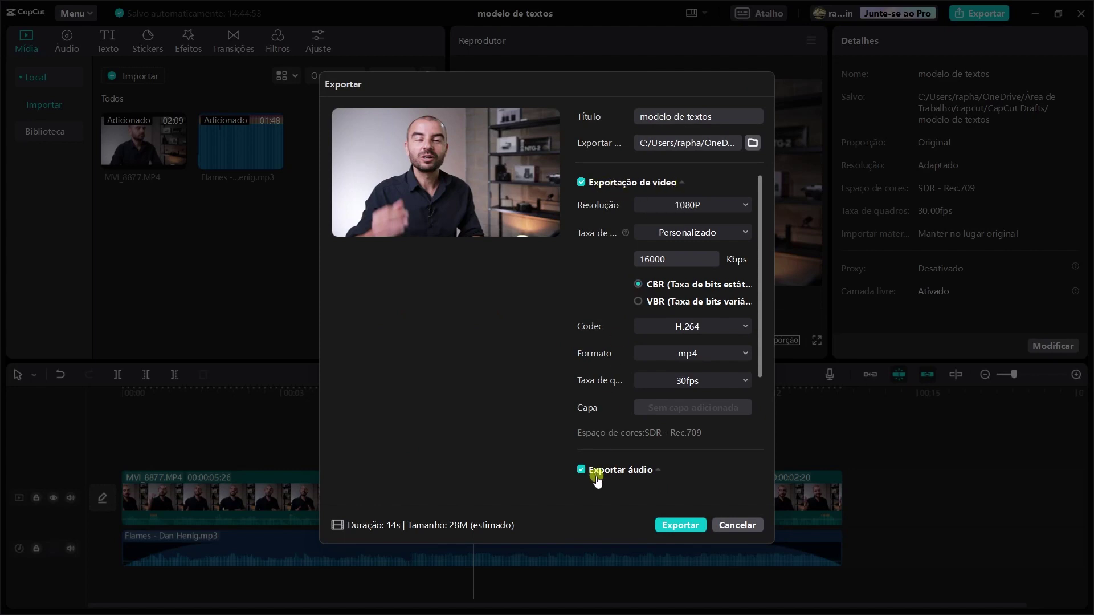
{"action": "left_click", "coordinate": [581, 182]}
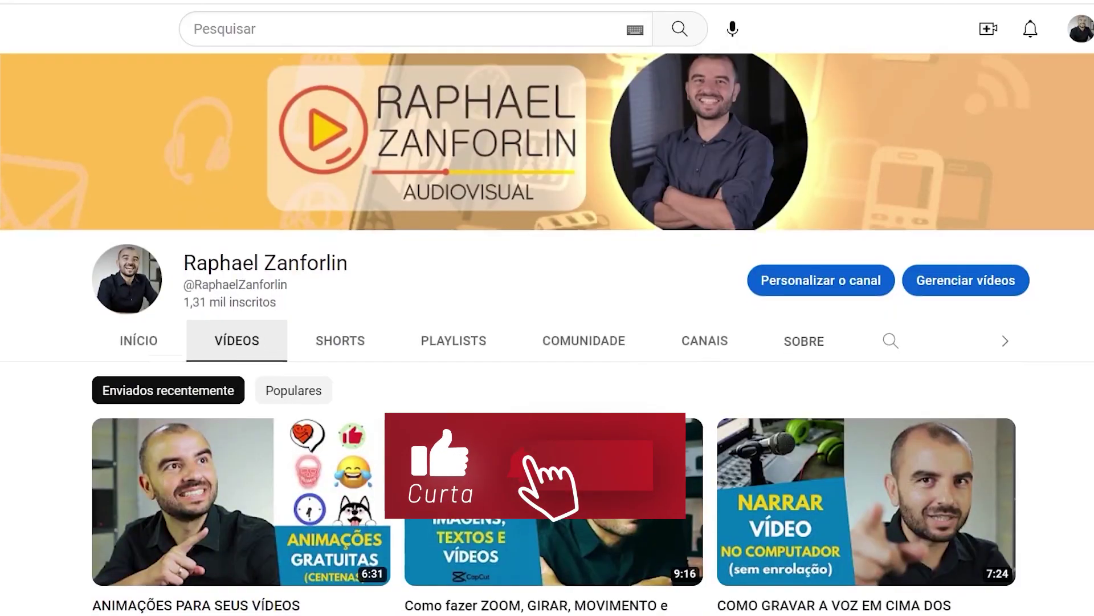
{"action": "scroll", "coordinate": [547, 342], "scroll_direction": "down", "scroll_amount": 7}
{"action": "scroll", "coordinate": [547, 354], "scroll_direction": "down", "scroll_amount": 18}
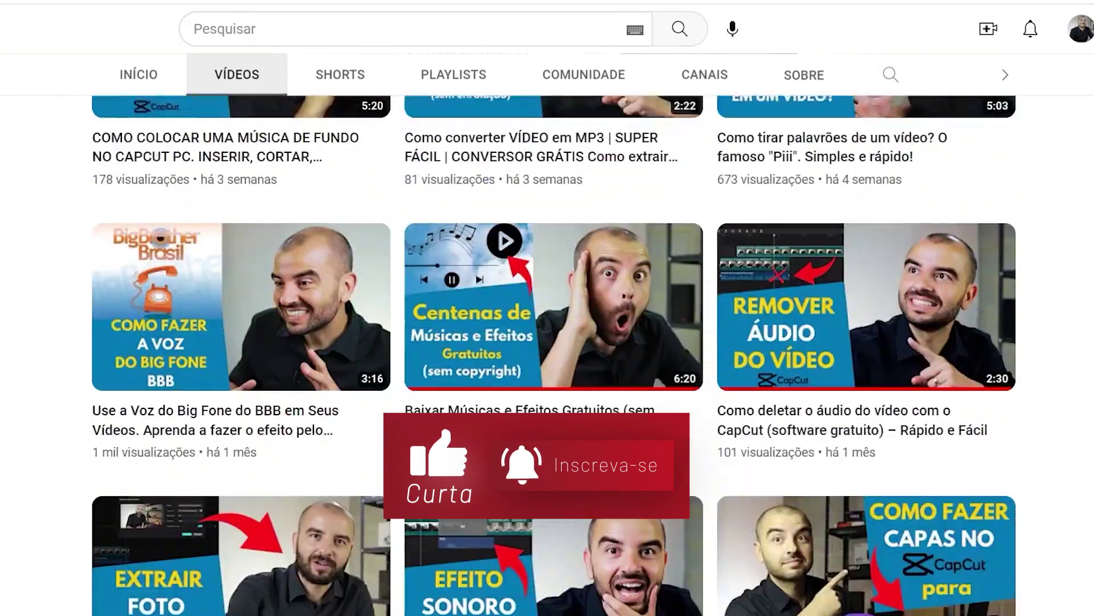
{"action": "scroll", "coordinate": [547, 353], "scroll_direction": "down", "scroll_amount": 8}
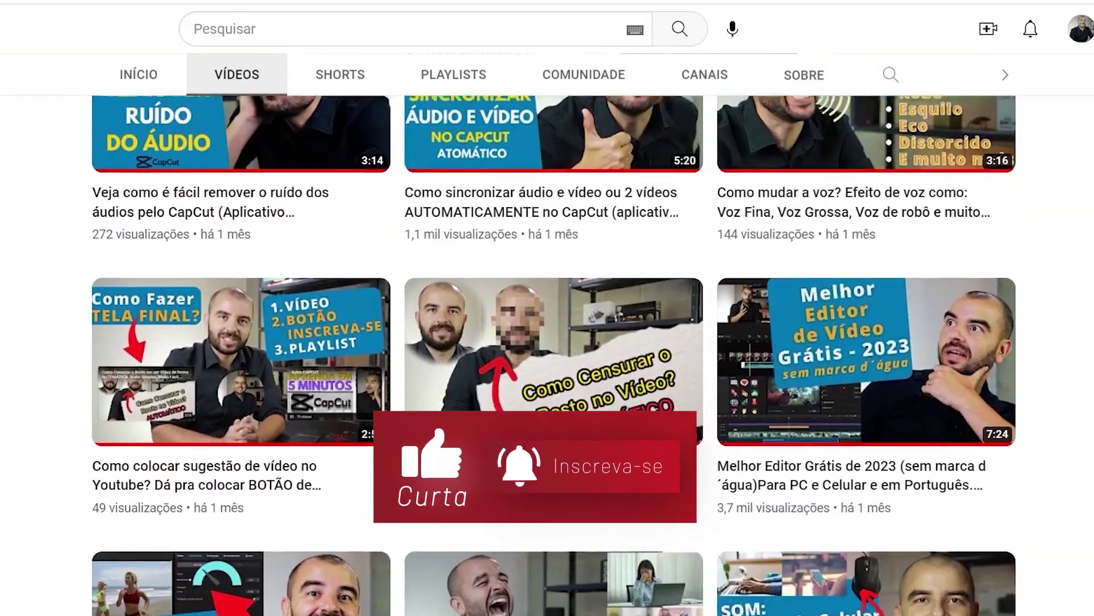